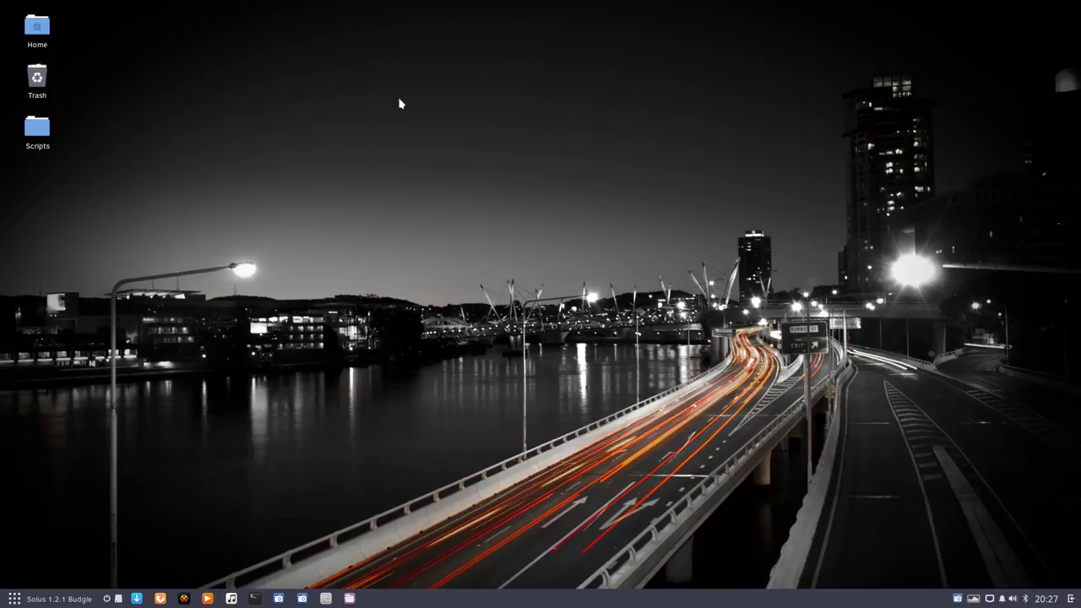
# Open the Software Center, place its window in the screen's upper corner, and show the Desktop Theming packages.
pyautogui.click(140, 596)
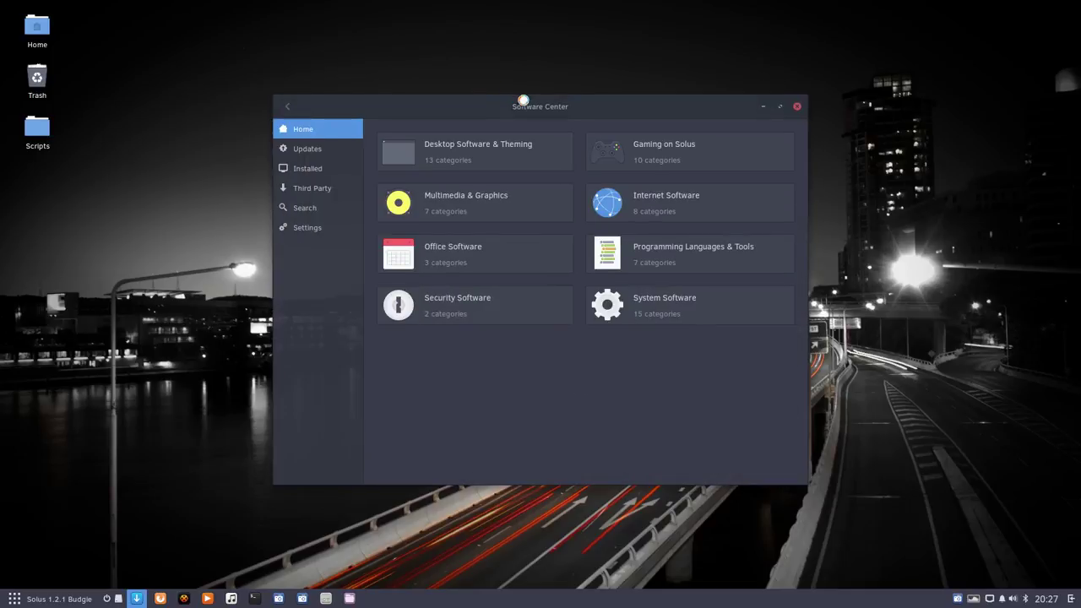
pyautogui.moveTo(534, 101); pyautogui.dragTo(783, 21)
pyautogui.click(710, 71)
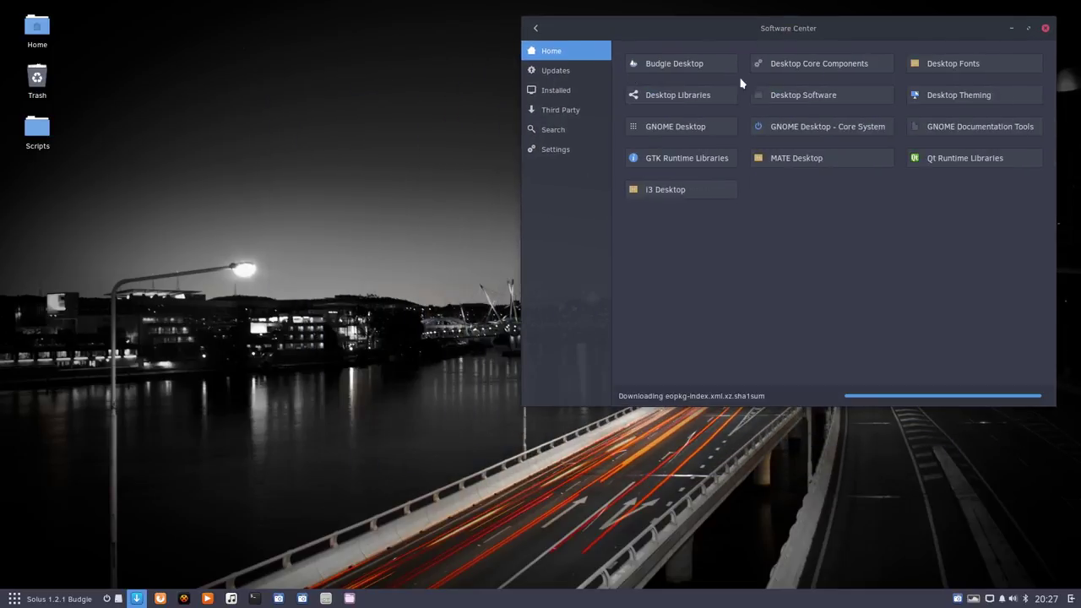
pyautogui.click(961, 96)
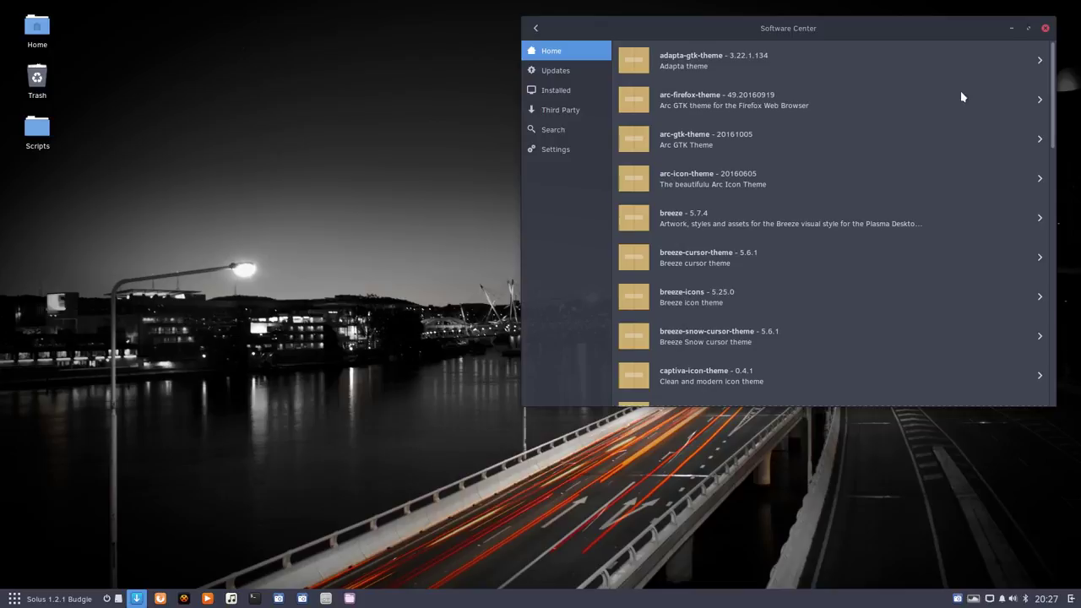
# Open a terminal window and place it below the desktop icons.
pyautogui.click(163, 285)
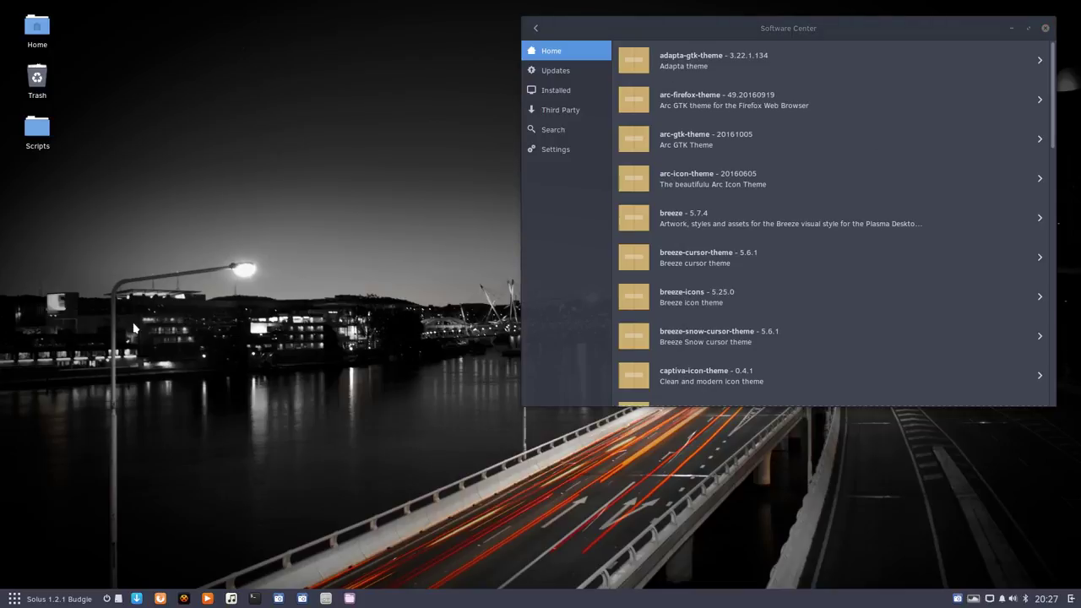
pyautogui.hotkey('ctrl', 'alt', 't')
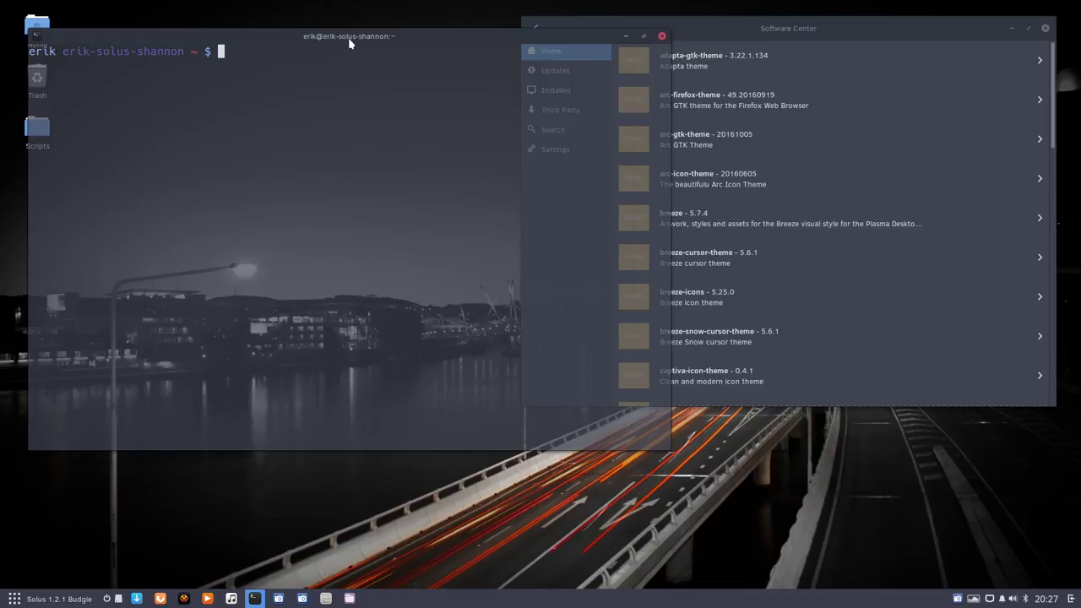
pyautogui.moveTo(349, 39); pyautogui.dragTo(322, 259)
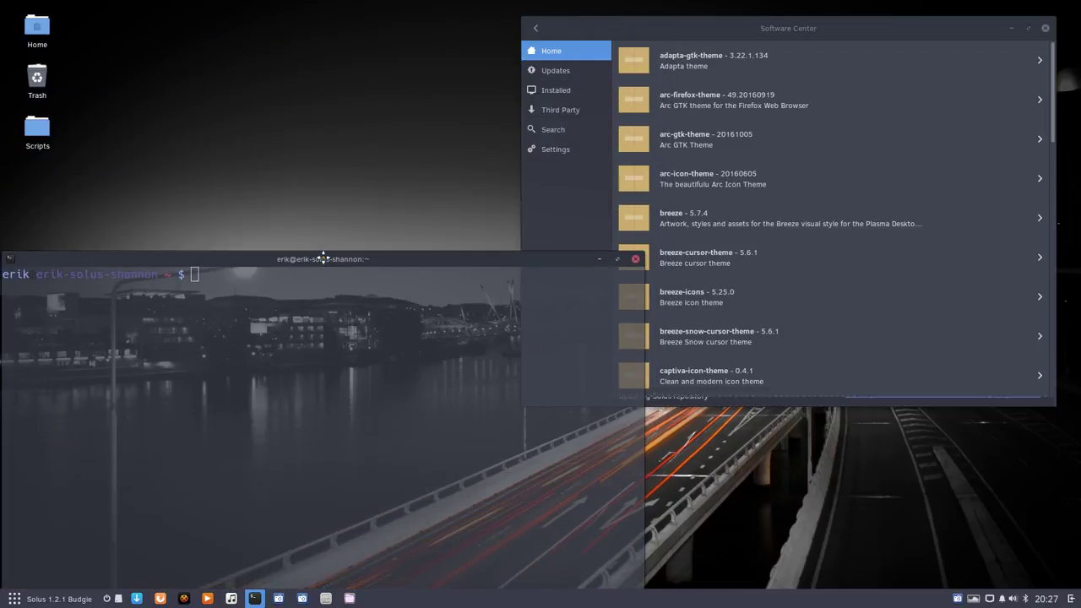
# Open icon-theme-script.sh from the desktop Scripts folder in the text editor, close the folder window and place the editor beside the Software Center.
pyautogui.doubleClick(37, 127)
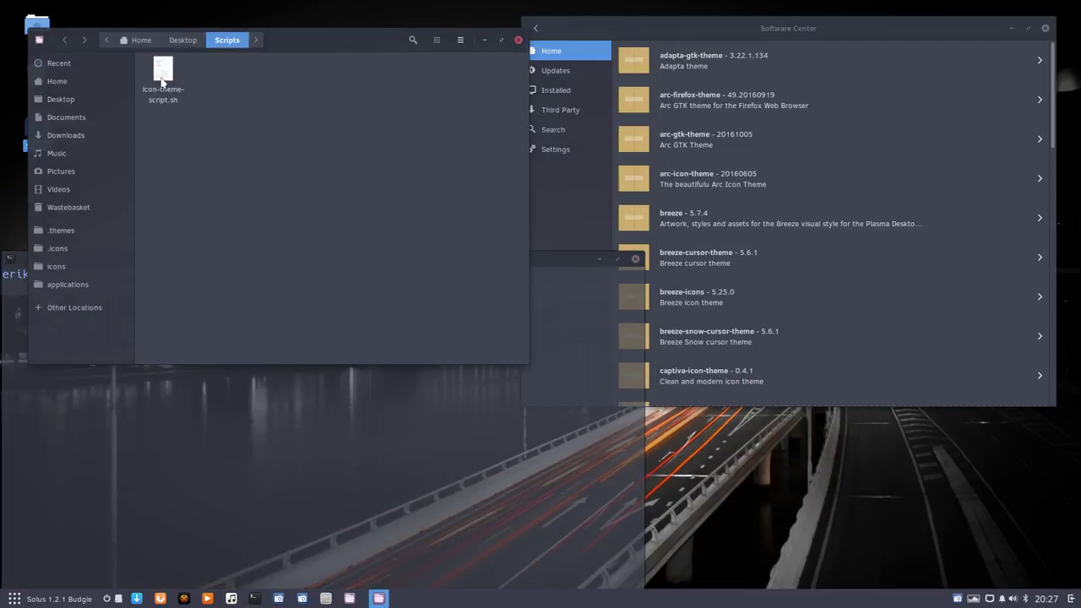
pyautogui.doubleClick(162, 76)
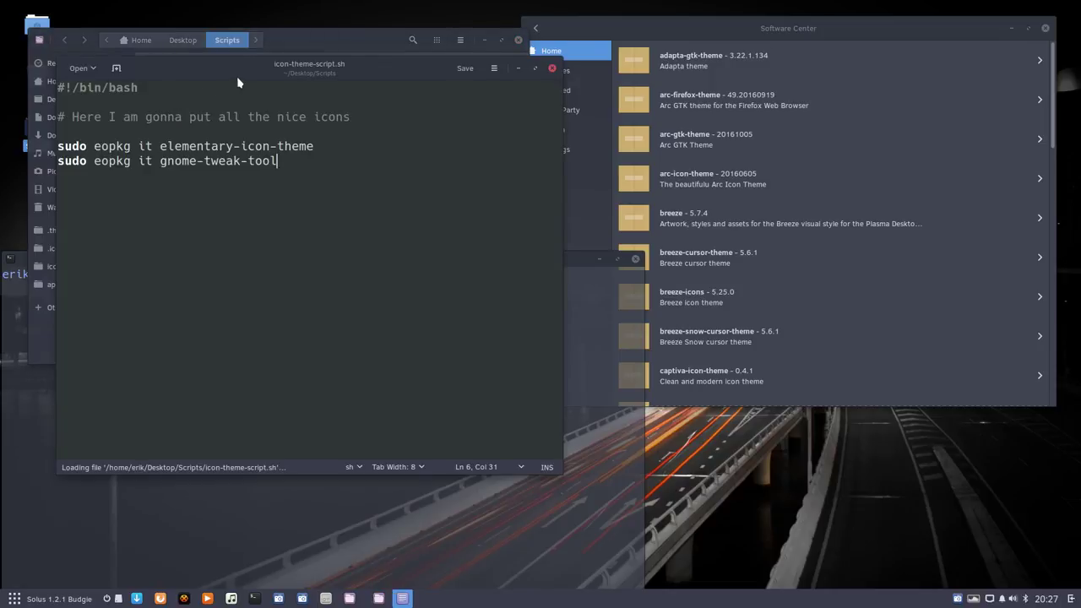
pyautogui.click(519, 40)
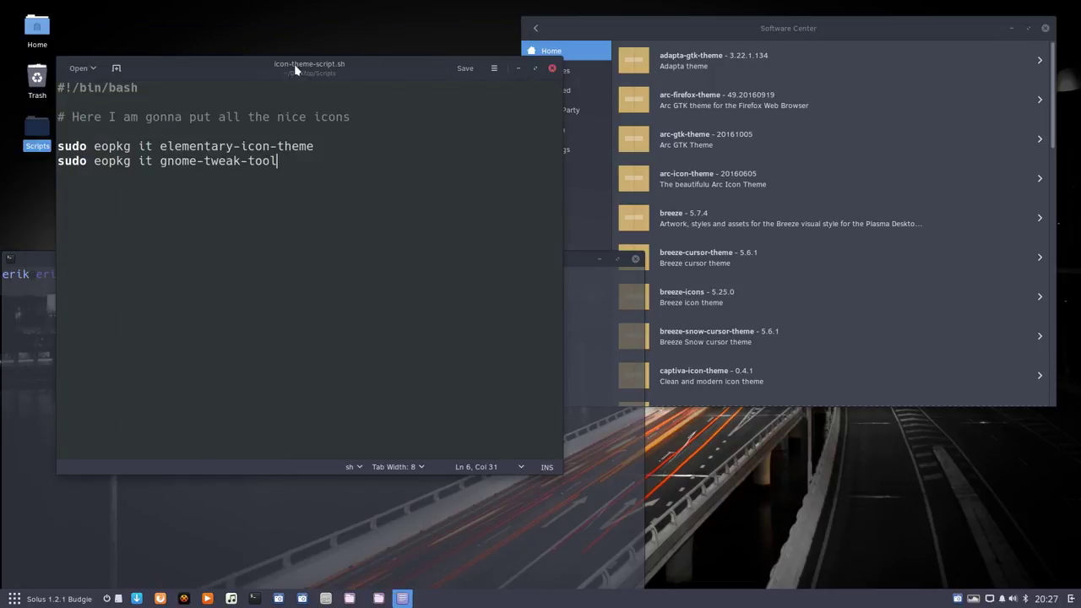
pyautogui.moveTo(253, 76); pyautogui.dragTo(214, 36)
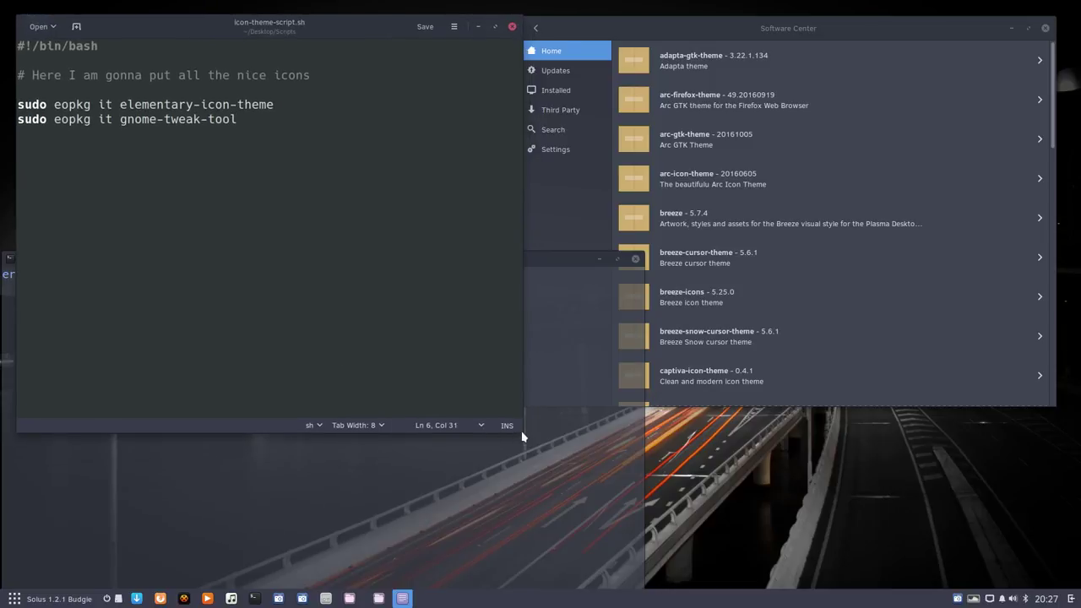
# Comment out the elementary-icon-theme install line with # and save the script.
pyautogui.click(25, 105)
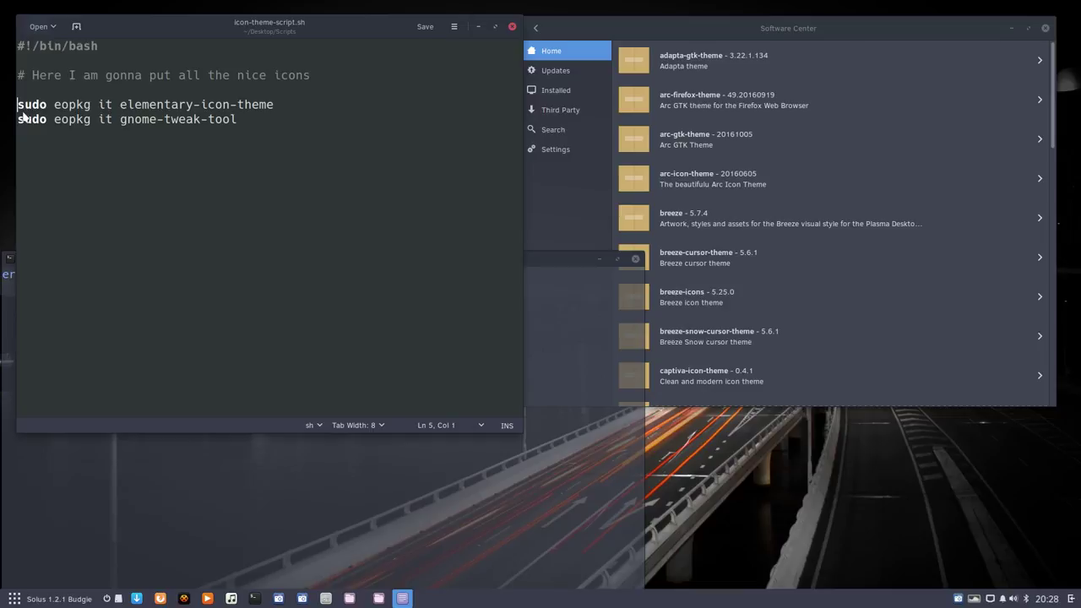
pyautogui.write('#')
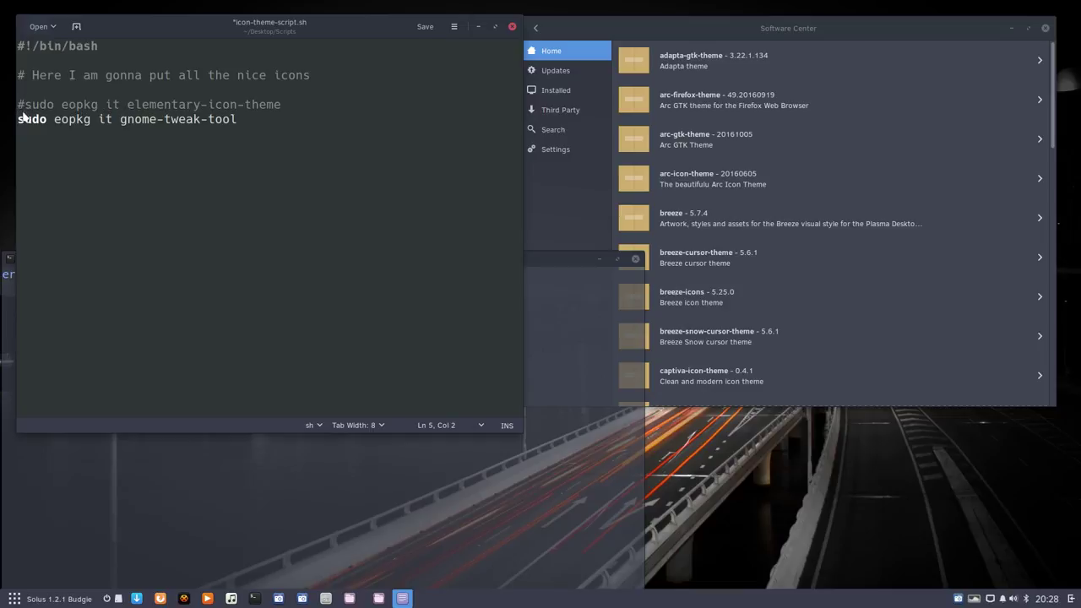
pyautogui.hotkey('ctrl', 's')
# Look through the Desktop Theming packages in the Software Center and open the details of paper-gtk-theme.
pyautogui.click(807, 37)
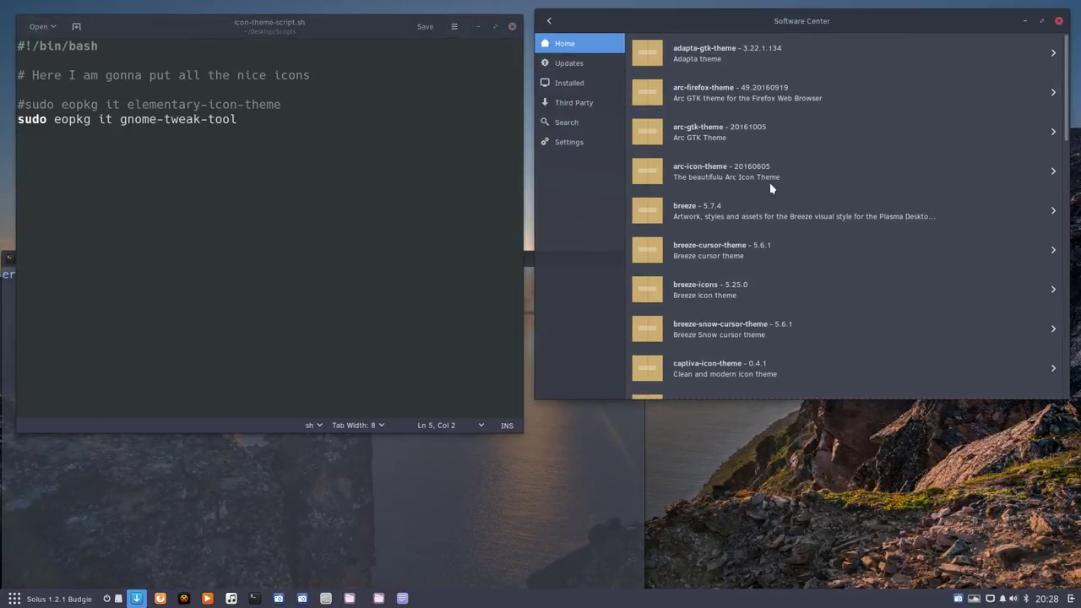
pyautogui.scroll(-1, 783, 233)
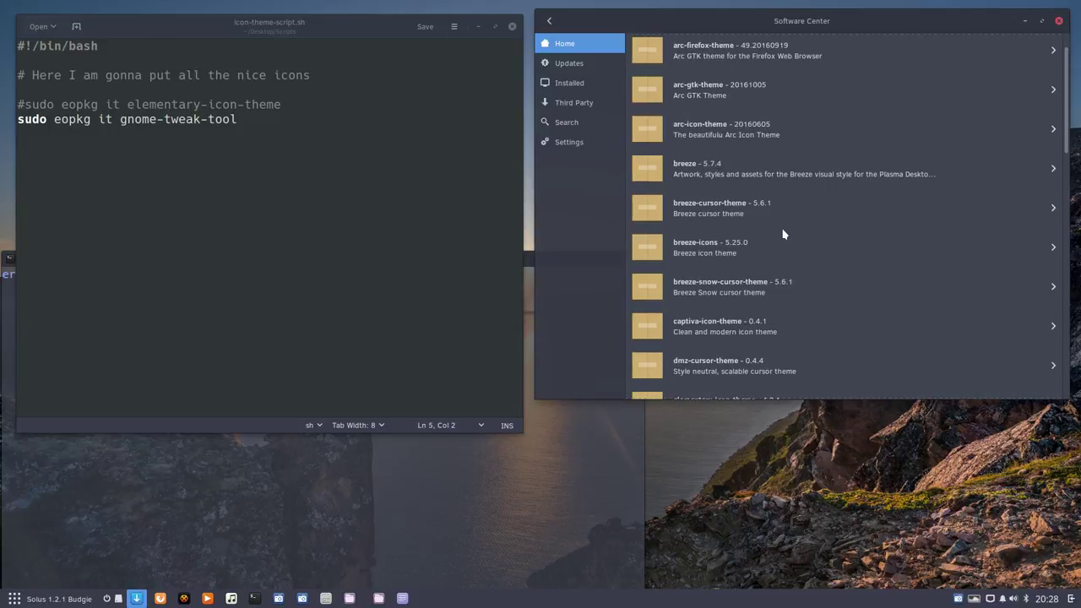
pyautogui.scroll(-5, 783, 234)
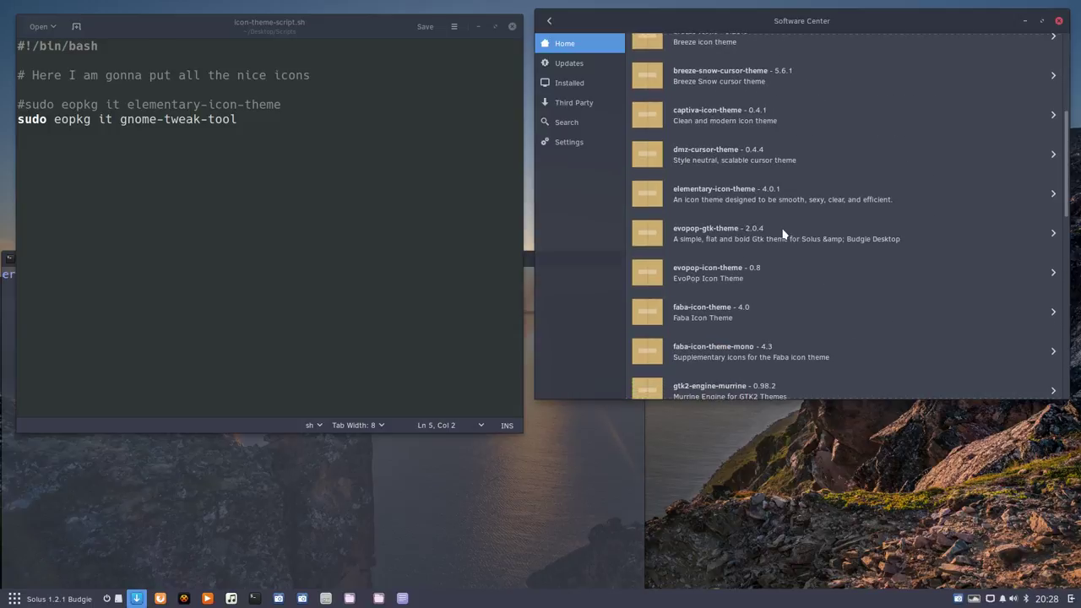
pyautogui.scroll(-15, 783, 234)
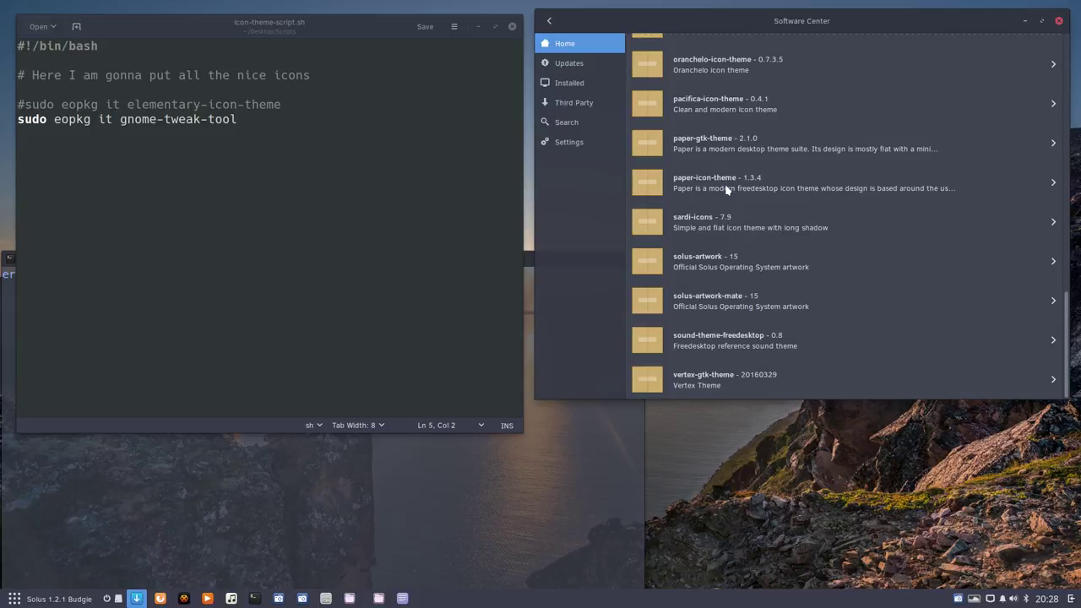
pyautogui.scroll(1, 727, 189)
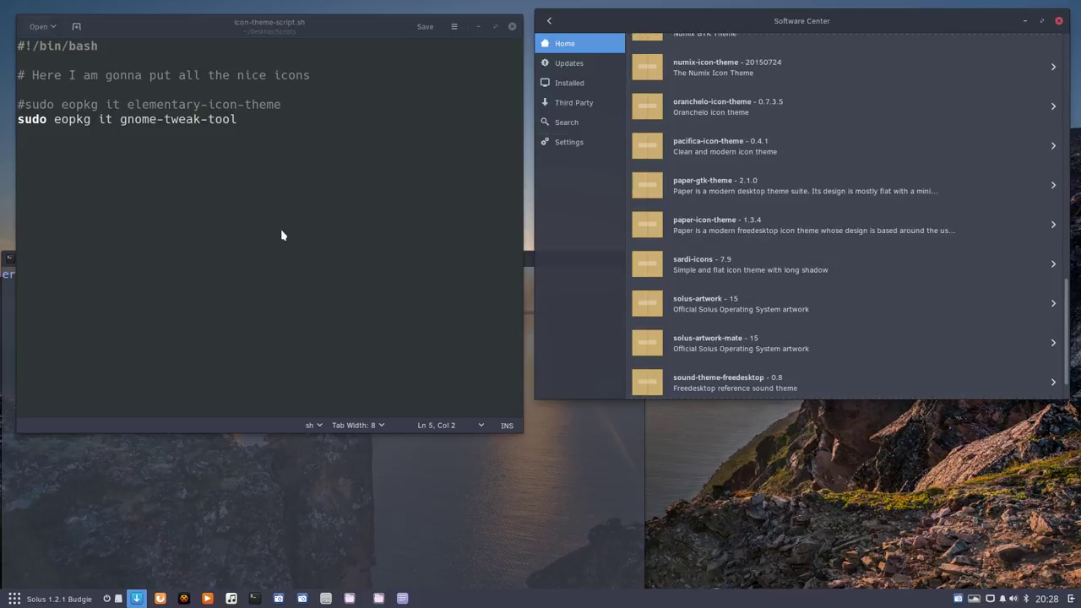
pyautogui.click(714, 185)
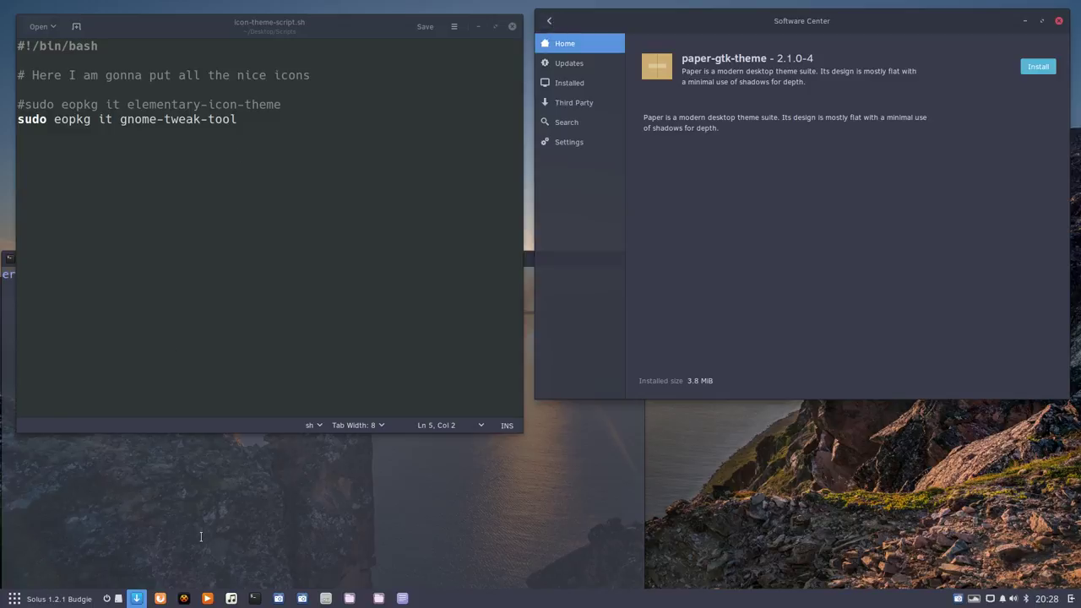
# Switch to the terminal and begin the command "sudo eopkg".
pyautogui.hotkey('alt', 'Tab')
pyautogui.write('sud')
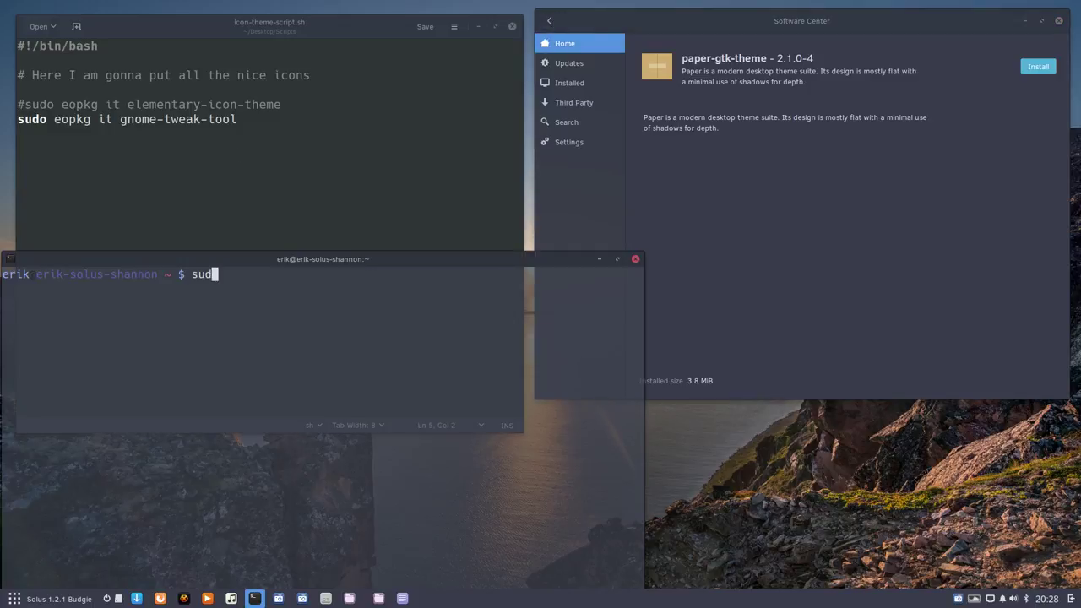
pyautogui.write('o eopkg')
pyautogui.write(' paper')
pyautogui.press('Left')
pyautogui.press('Left')
pyautogui.press('Left')
pyautogui.press('Left')
pyautogui.press('Left')
pyautogui.write('install')
pyautogui.press('Right')
pyautogui.press('Right')
pyautogui.press('Right')
pyautogui.press('Right')
pyautogui.press('Right')
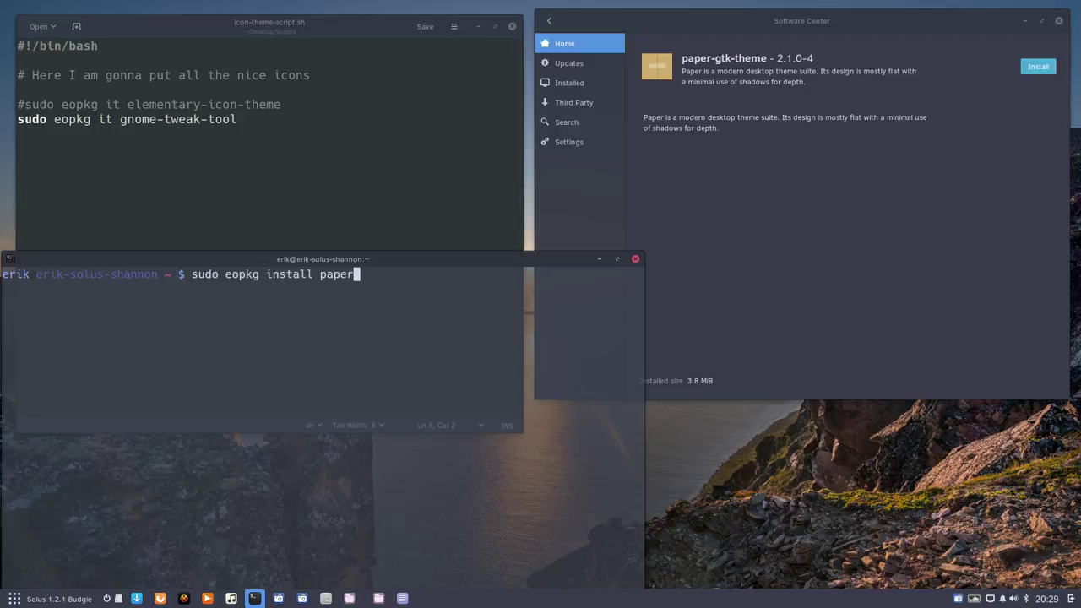
pyautogui.press('BackSpace')
pyautogui.press('BackSpace')
pyautogui.press('BackSpace')
pyautogui.press('BackSpace')
pyautogui.press('BackSpace')
pyautogui.press('BackSpace')
pyautogui.press('BackSpace')
pyautogui.press('BackSpace')
pyautogui.press('BackSpace')
pyautogui.press('BackSpace')
pyautogui.press('BackSpace')
pyautogui.press('BackSpace')
pyautogui.press('BackSpace')
# List the eopkg subcommands and the matching paper packages, and complete the command as "sudo eopkg install paper-icon-theme".
pyautogui.press('Tab')
pyautogui.press('Tab')
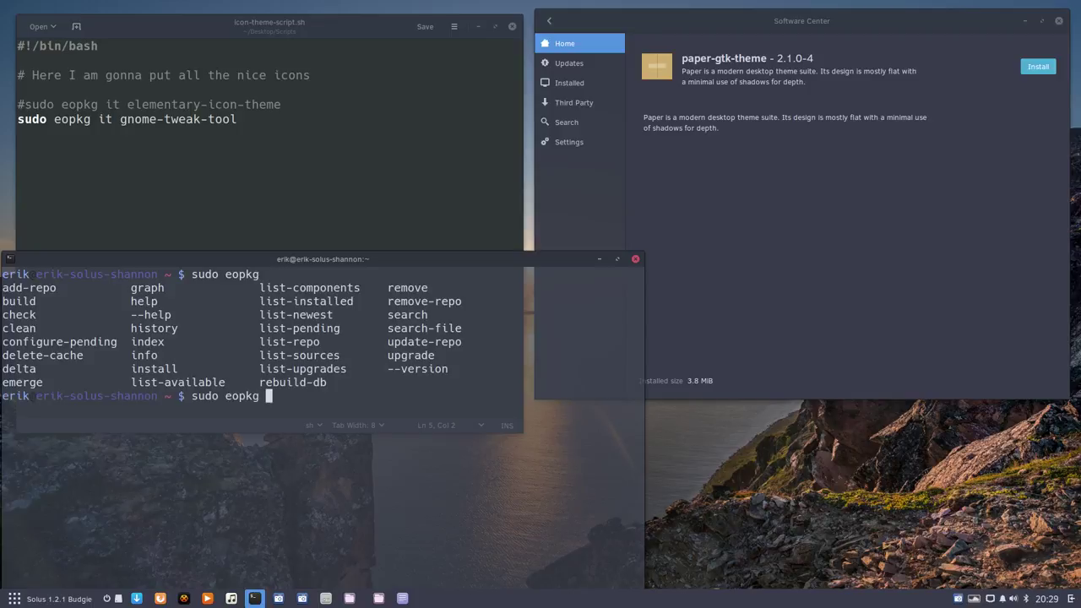
pyautogui.write('install ')
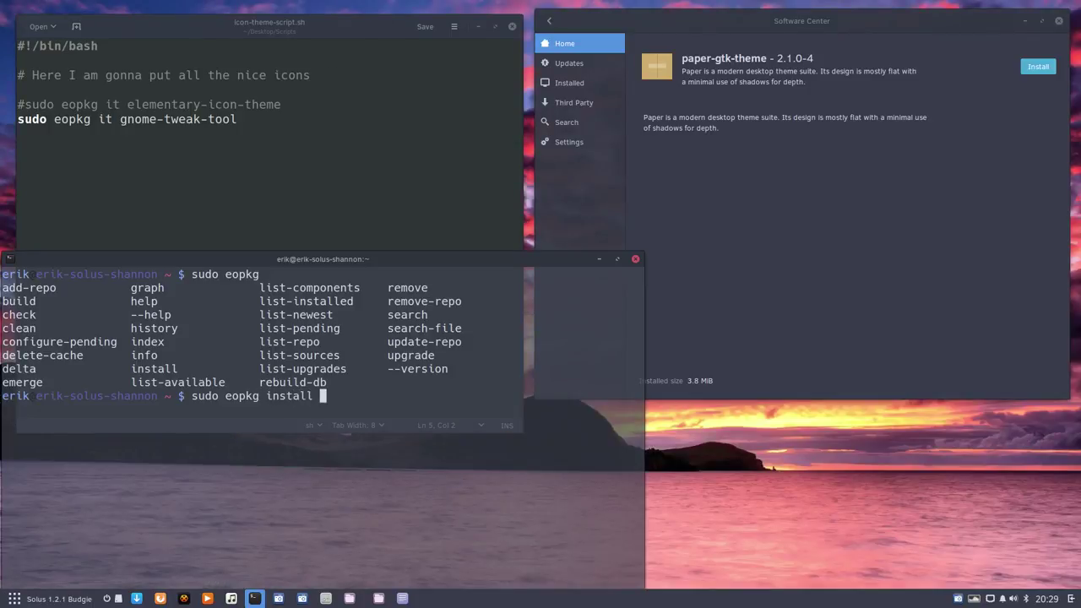
pyautogui.write('paper-')
pyautogui.press('Tab')
pyautogui.press('Tab')
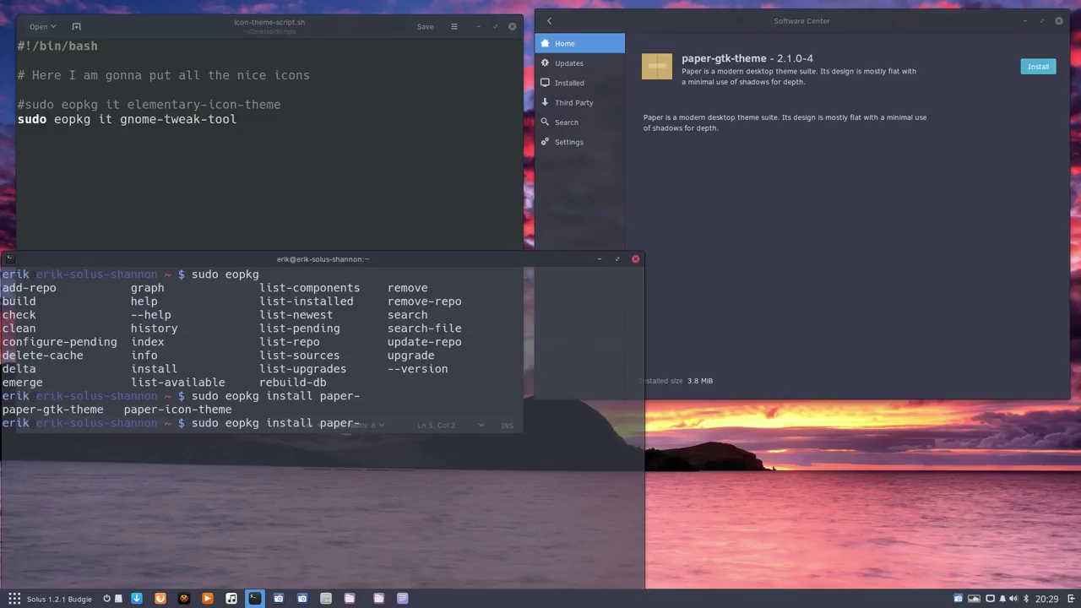
pyautogui.write('icon')
pyautogui.press('Tab')
# Copy the terminal's install command onto a new line after the gnome-tweak-tool line in icon-theme-script.sh and save the file.
pyautogui.moveTo(192, 422); pyautogui.dragTo(432, 424)
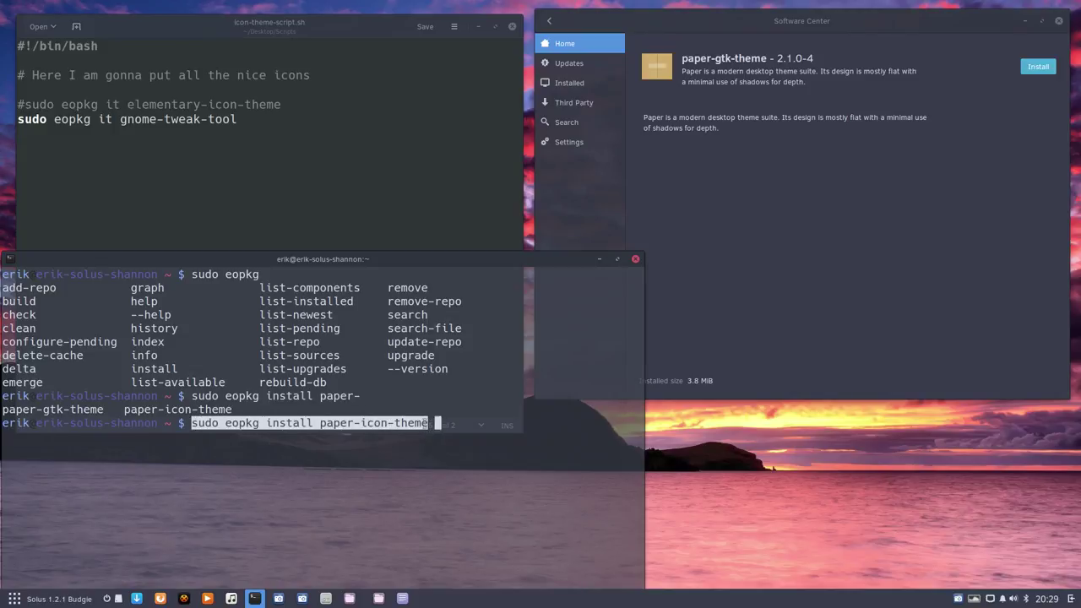
pyautogui.rightClick(428, 424)
pyautogui.click(455, 452)
pyautogui.click(240, 119)
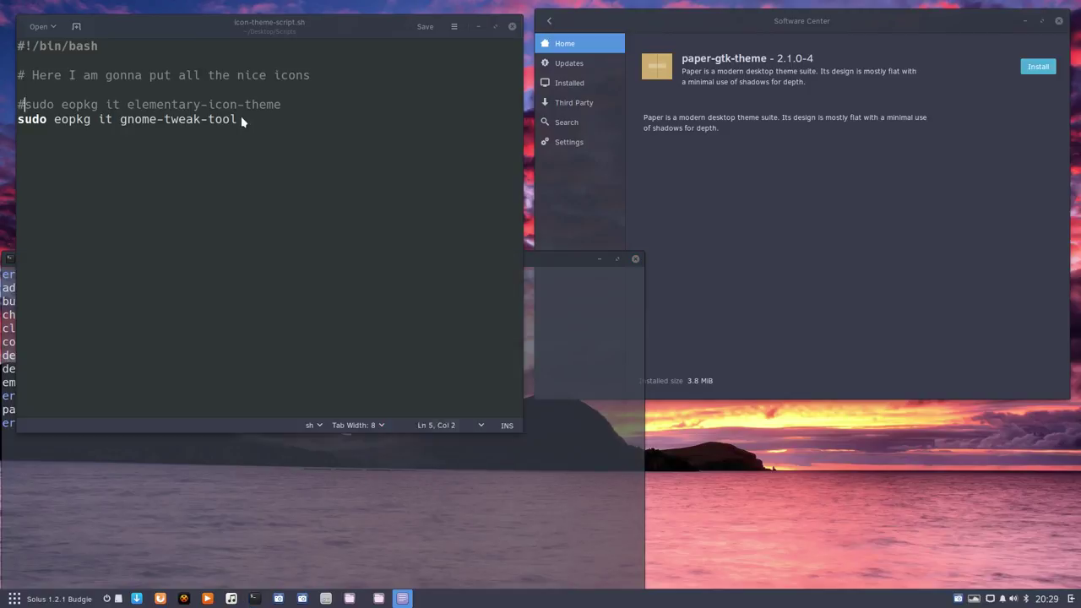
pyautogui.press('Return')
pyautogui.hotkey('ctrl', 'v')
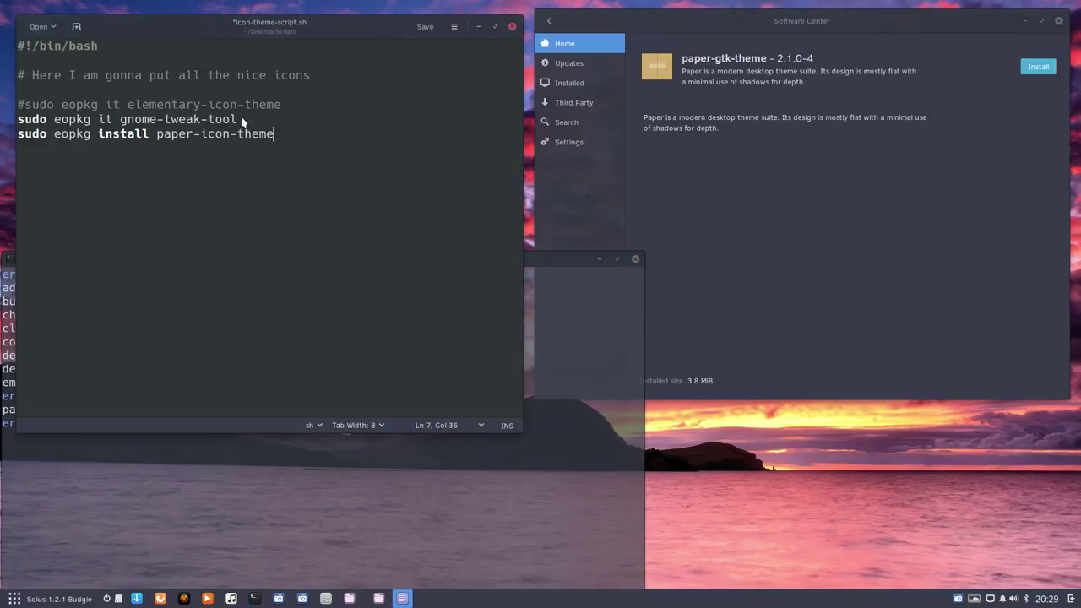
pyautogui.hotkey('ctrl', 's')
# Highlight the script's #!/bin/bash line and check the execute permission in the properties of icon-theme-script.sh.
pyautogui.moveTo(98, 47); pyautogui.dragTo(17, 51)
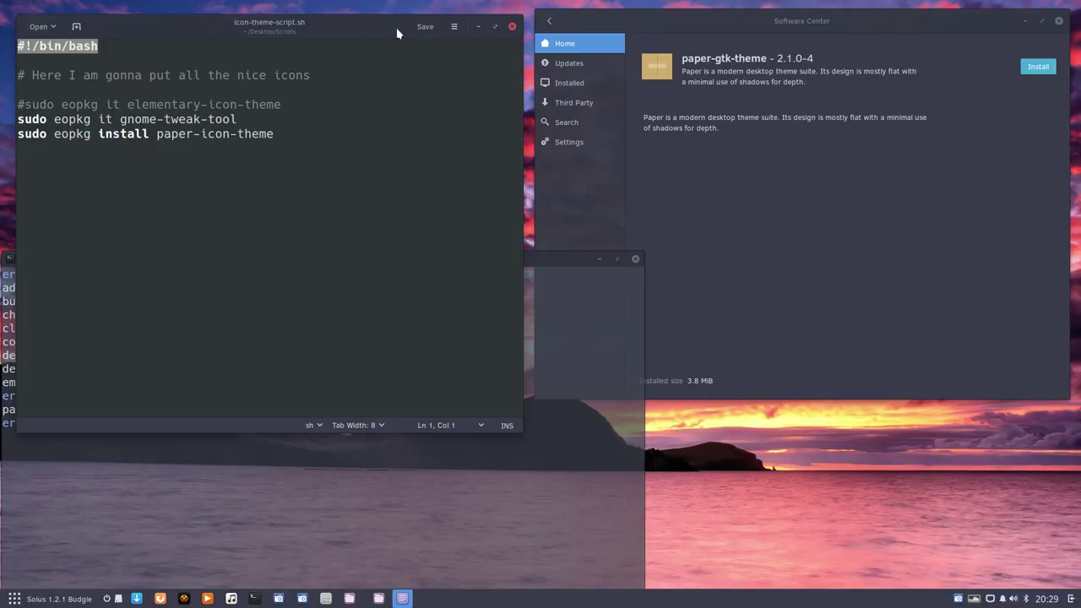
pyautogui.moveTo(400, 34); pyautogui.dragTo(610, 96)
pyautogui.doubleClick(37, 129)
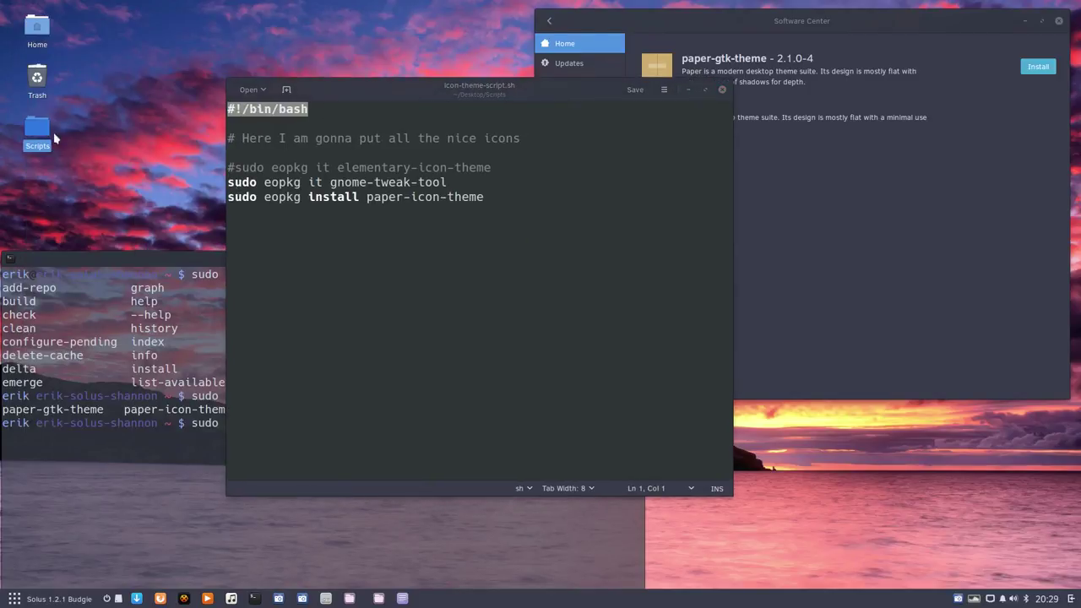
pyautogui.rightClick(165, 88)
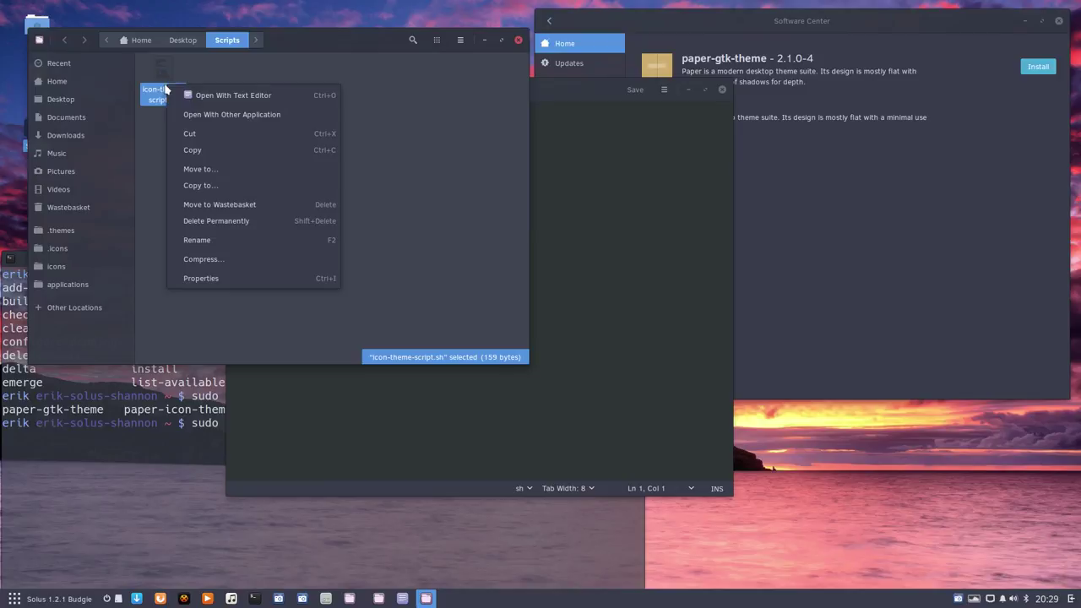
pyautogui.click(203, 278)
pyautogui.click(278, 93)
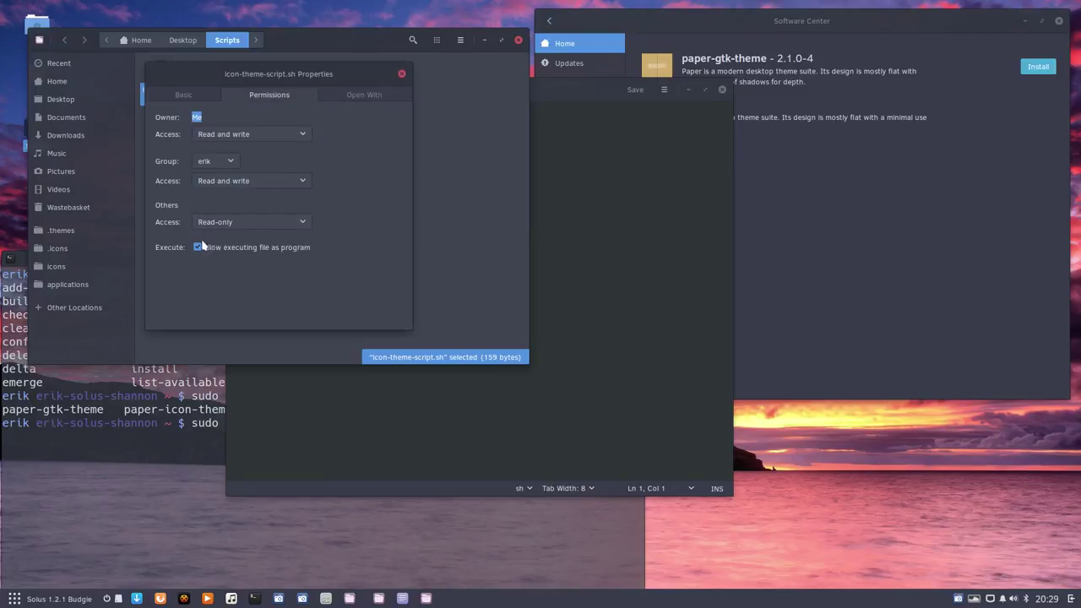
pyautogui.click(403, 74)
pyautogui.click(517, 40)
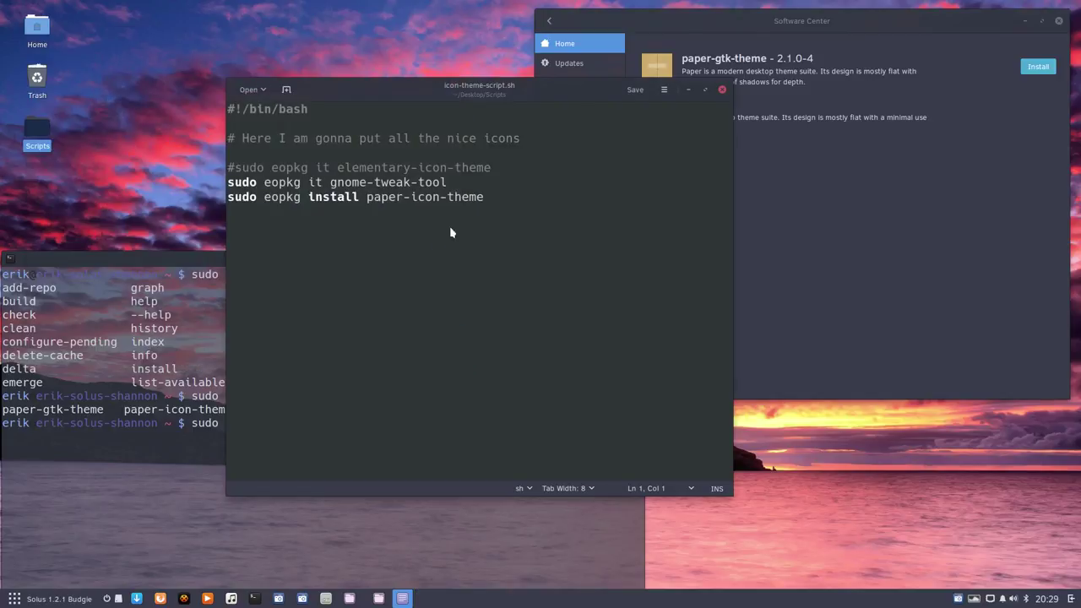
# Move the editor back beside the Software Center and run "sudo eopkg install paper-icon-theme" in the terminal, entering the account password.
pyautogui.moveTo(476, 95); pyautogui.dragTo(264, 26)
pyautogui.hotkey('alt', 'Tab')
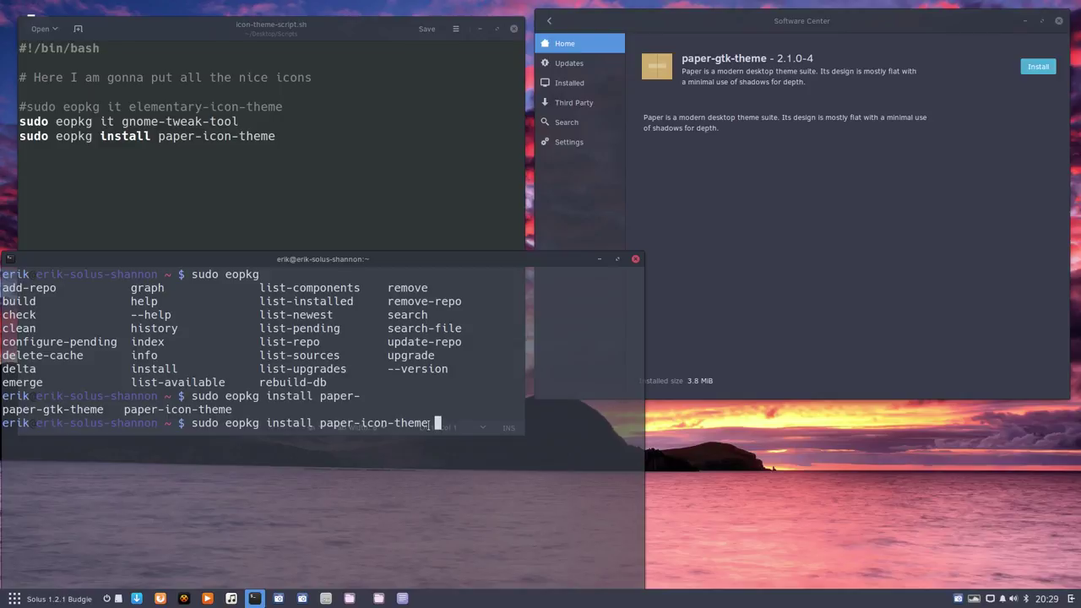
pyautogui.press('Return')
pyautogui.press('Return')
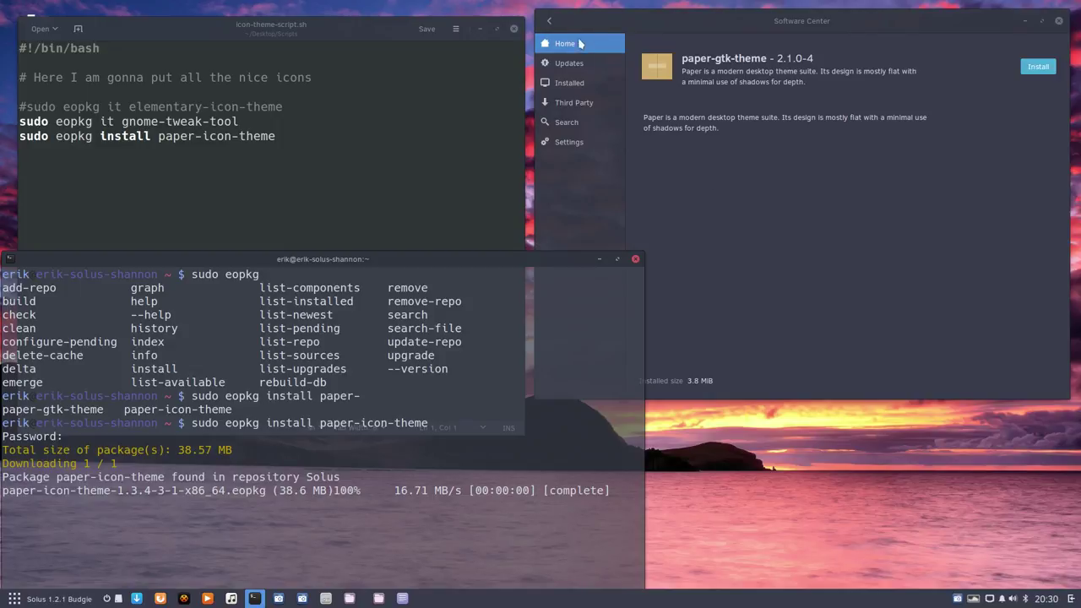
# Return to the theming package list in the Software Center and bring the terminal back to the front.
pyautogui.click(550, 27)
pyautogui.click(549, 22)
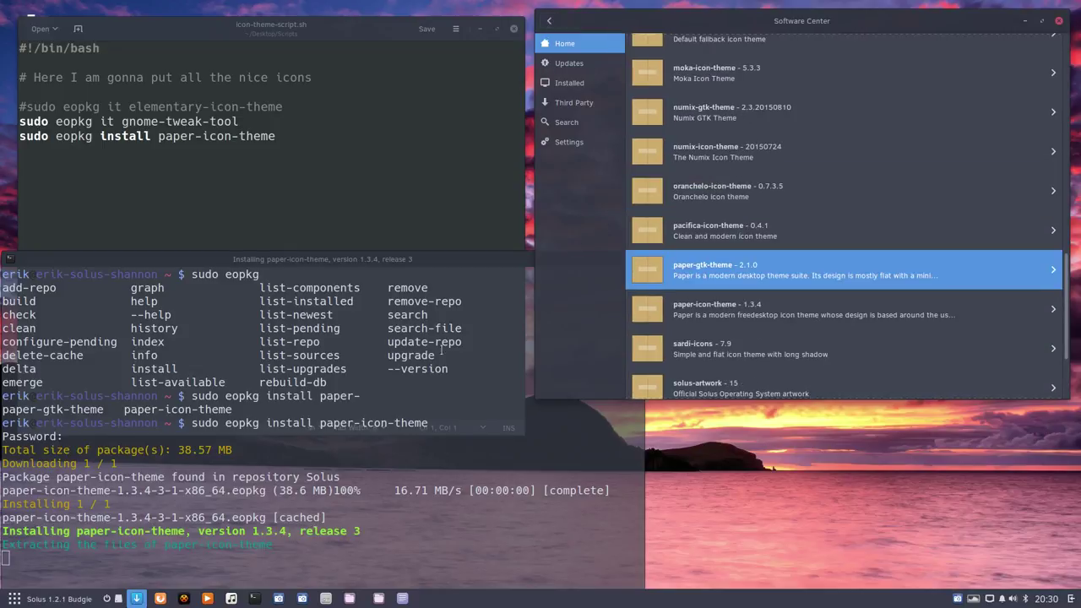
pyautogui.click(269, 559)
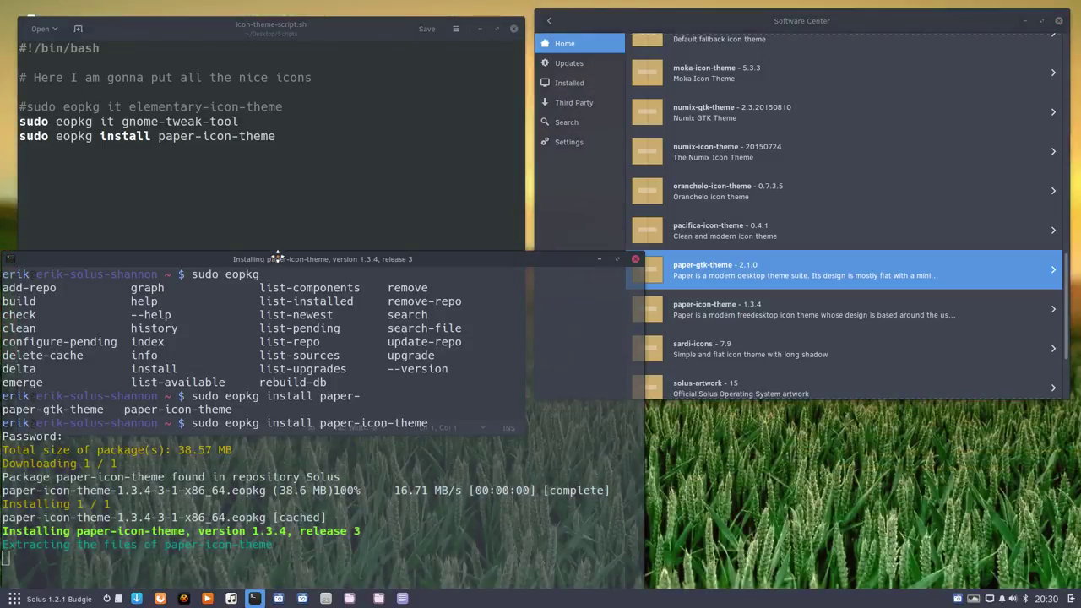
# Move the terminal further up the screen and highlight the download size of paper-icon-theme in its output.
pyautogui.moveTo(279, 259); pyautogui.dragTo(283, 209)
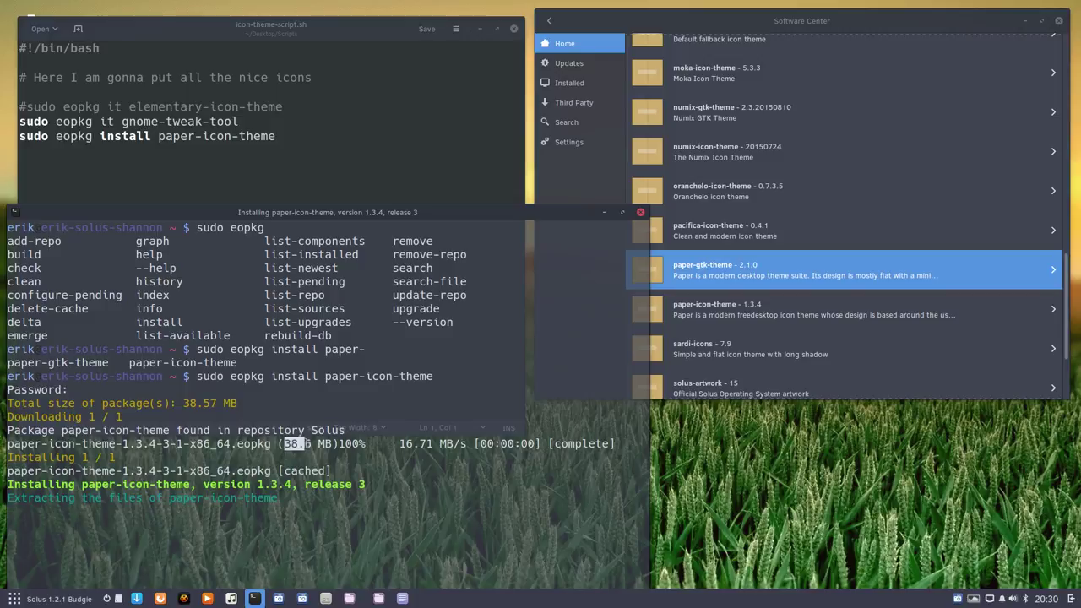
pyautogui.moveTo(286, 446); pyautogui.dragTo(311, 447)
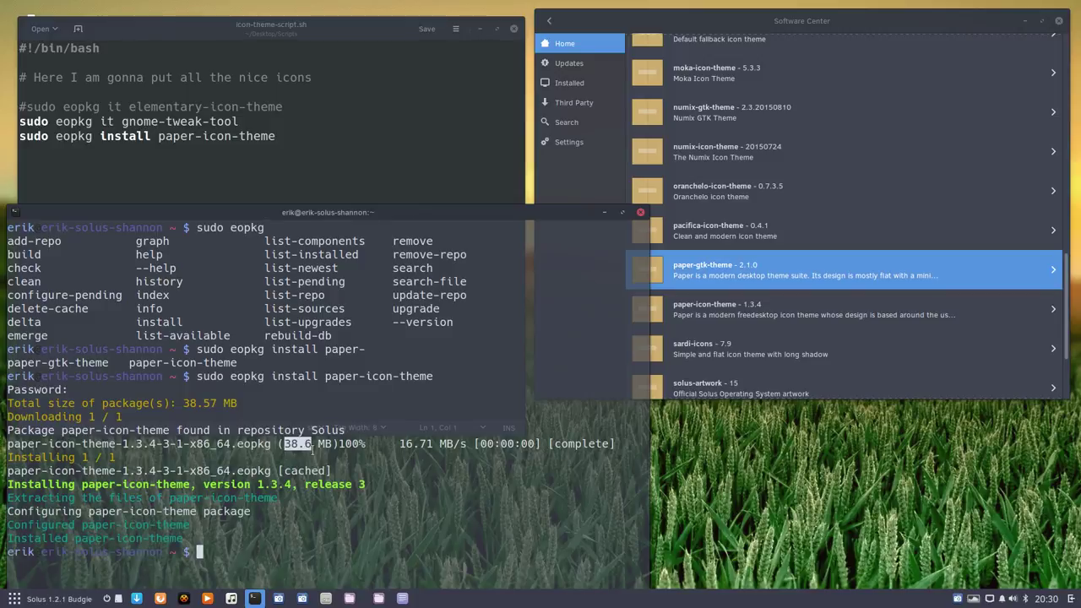
pyautogui.click(269, 563)
# Recall the previous install command in the terminal and change it to "sudo eopkg install numix-icon-theme-circle" without running it.
pyautogui.press('Up')
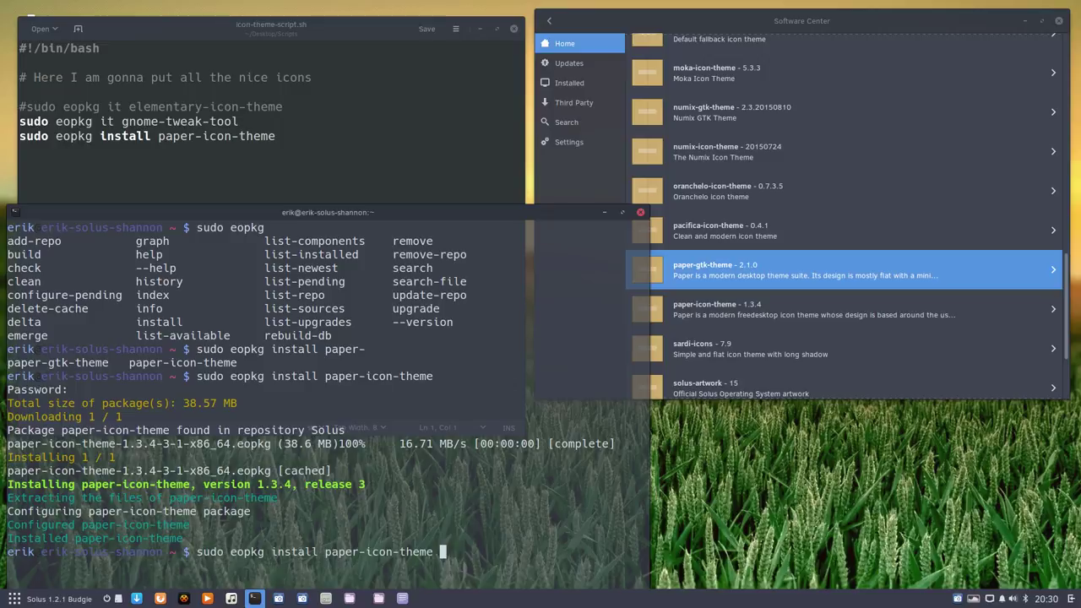
pyautogui.press('BackSpace')
pyautogui.press('BackSpace')
pyautogui.press('BackSpace')
pyautogui.press('BackSpace')
pyautogui.press('BackSpace')
pyautogui.press('BackSpace')
pyautogui.press('BackSpace')
pyautogui.press('BackSpace')
pyautogui.press('BackSpace')
pyautogui.press('BackSpace')
pyautogui.press('BackSpace')
pyautogui.press('BackSpace')
pyautogui.press('BackSpace')
pyautogui.press('BackSpace')
pyautogui.press('BackSpace')
pyautogui.press('BackSpace')
pyautogui.press('BackSpace')
pyautogui.write('numix-')
pyautogui.press('Tab')
pyautogui.press('Tab')
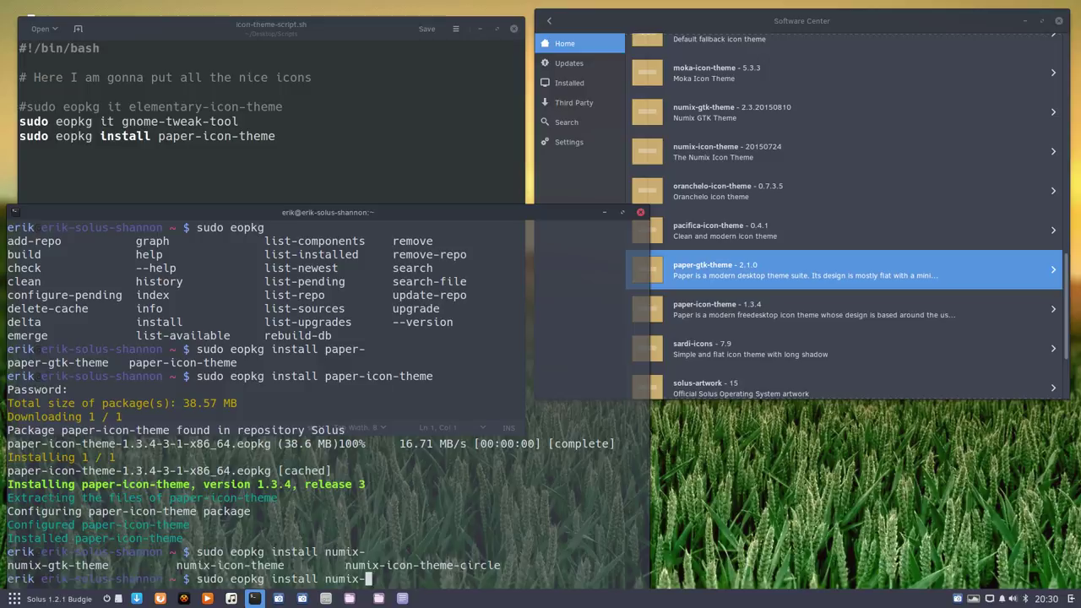
pyautogui.write('icon')
pyautogui.write('-theme-cir')
pyautogui.press('Tab')
# Copy the numix-icon-theme-circle install command onto a new line after the paper-icon-theme line in icon-theme-script.sh and save the file.
pyautogui.moveTo(196, 579); pyautogui.dragTo(479, 579)
pyautogui.rightClick(471, 579)
pyautogui.click(505, 496)
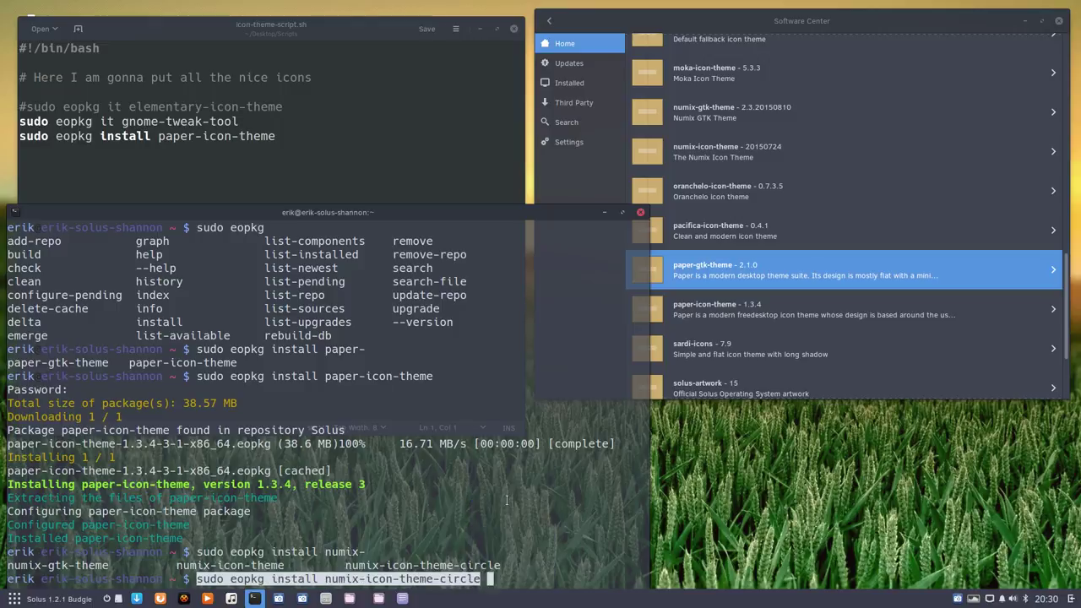
pyautogui.click(286, 130)
pyautogui.press('Return')
pyautogui.hotkey('ctrl', 'v')
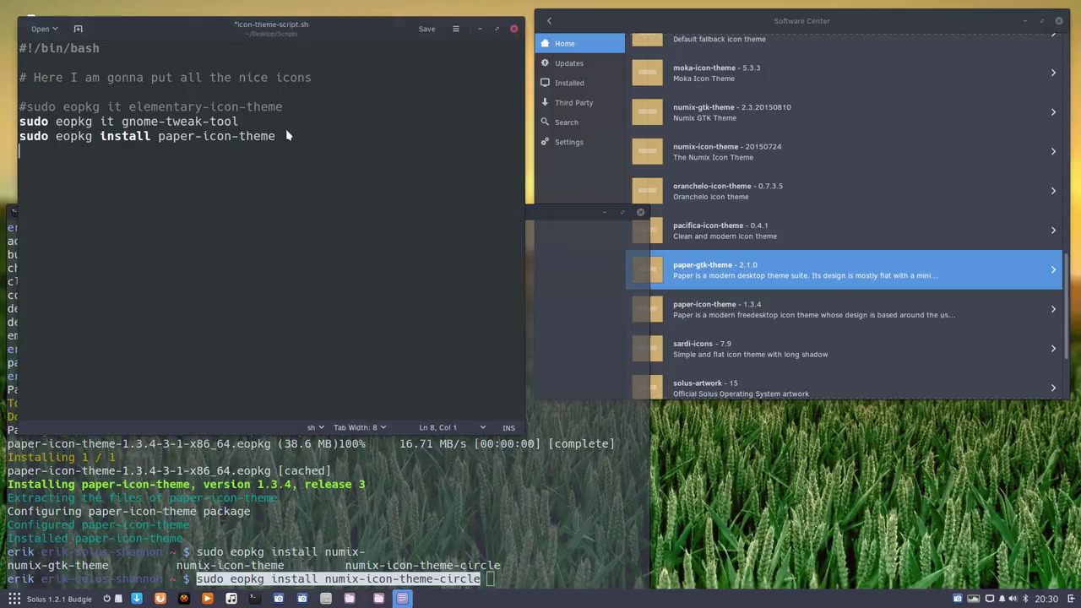
pyautogui.hotkey('ctrl', 's')
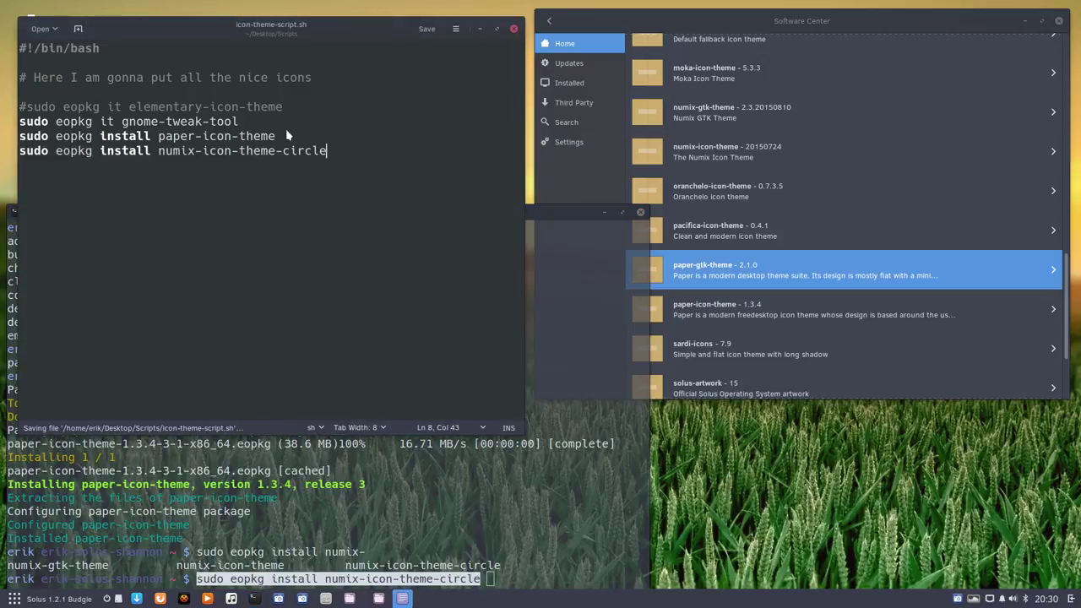
# Look at the paper-icon-theme details in the Software Center, browse back up the theming list and open evopop-gtk-theme.
pyautogui.click(740, 307)
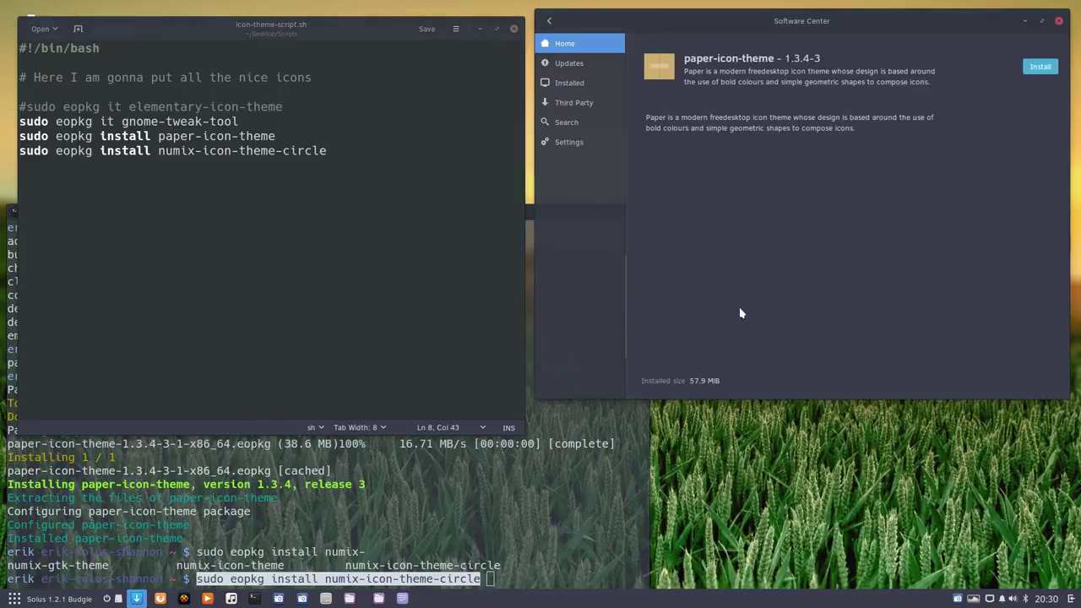
pyautogui.click(550, 21)
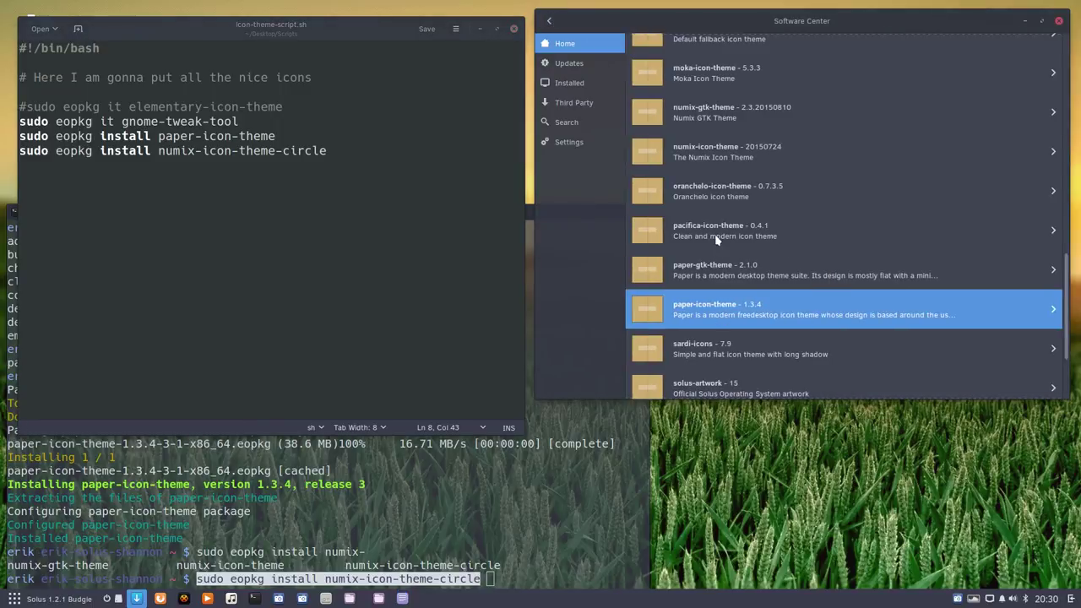
pyautogui.scroll(1, 717, 240)
pyautogui.scroll(1, 717, 238)
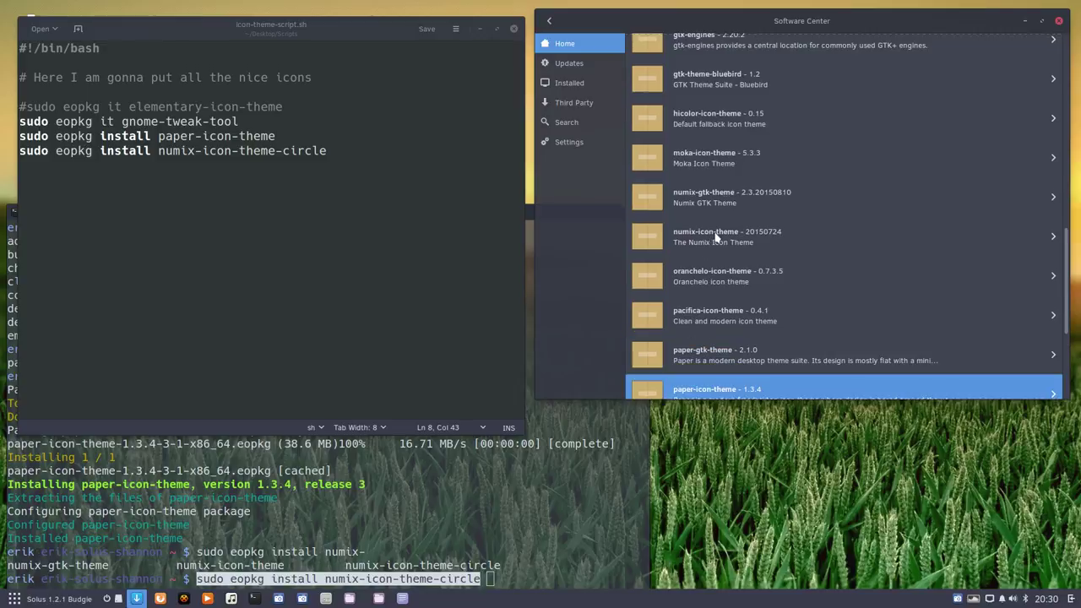
pyautogui.scroll(3, 714, 249)
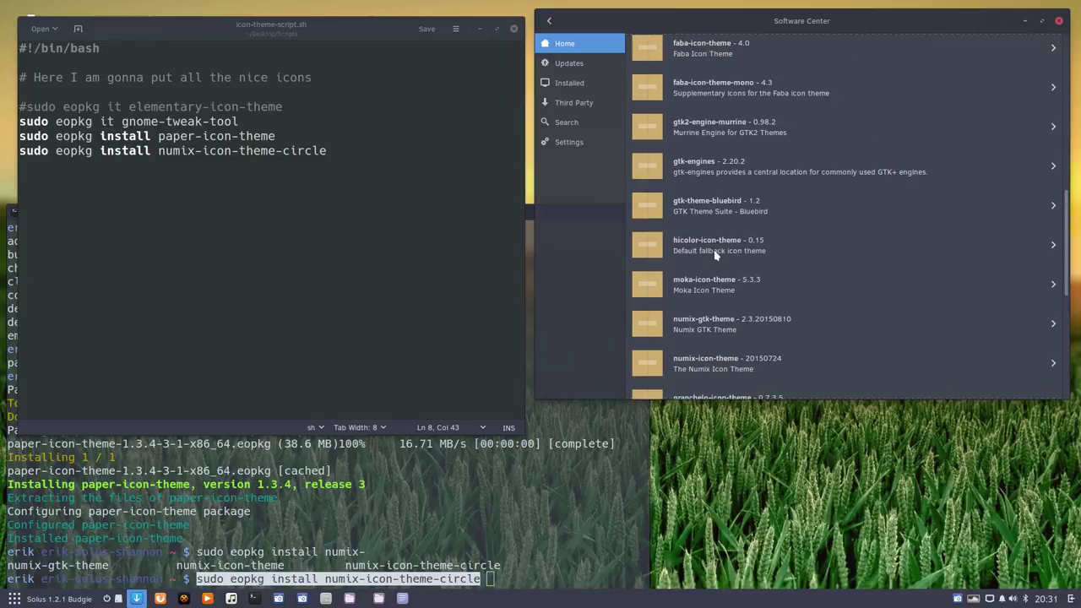
pyautogui.scroll(3, 714, 244)
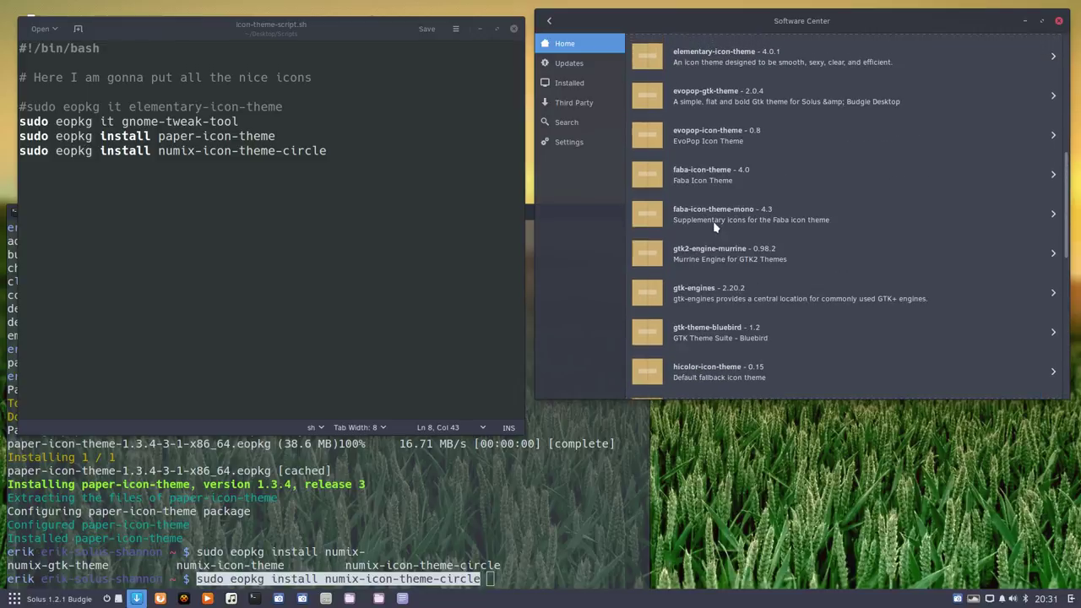
pyautogui.scroll(2, 714, 227)
pyautogui.click(722, 186)
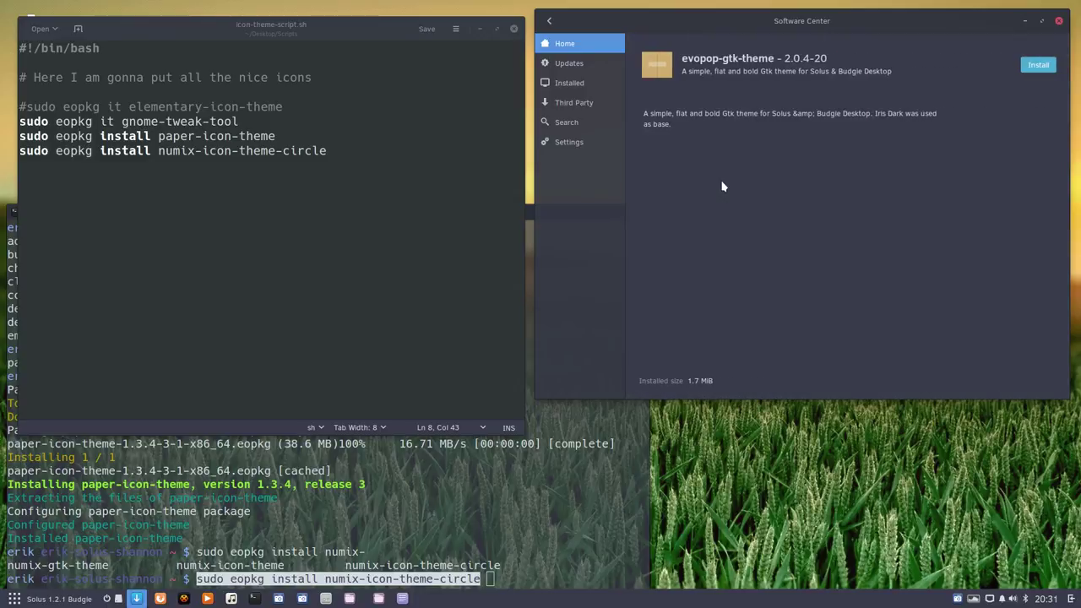
# Replace the package name in the terminal's install command with "evopop-" and list the matching packages.
pyautogui.click(285, 484)
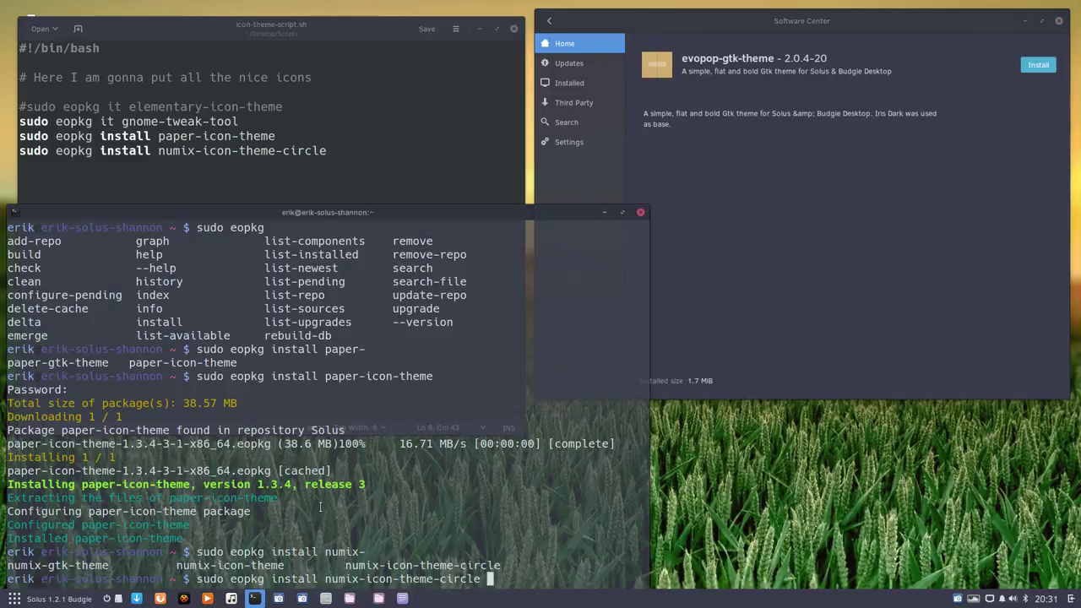
pyautogui.press('BackSpace')
pyautogui.press('BackSpace')
pyautogui.press('BackSpace')
pyautogui.press('BackSpace')
pyautogui.press('BackSpace')
pyautogui.press('BackSpace')
pyautogui.press('BackSpace')
pyautogui.press('BackSpace')
pyautogui.press('BackSpace')
pyautogui.press('BackSpace')
pyautogui.press('BackSpace')
pyautogui.press('BackSpace')
pyautogui.press('BackSpace')
pyautogui.press('BackSpace')
pyautogui.press('BackSpace')
pyautogui.press('BackSpace')
pyautogui.press('BackSpace')
pyautogui.press('BackSpace')
pyautogui.press('BackSpace')
pyautogui.press('BackSpace')
pyautogui.write('evop')
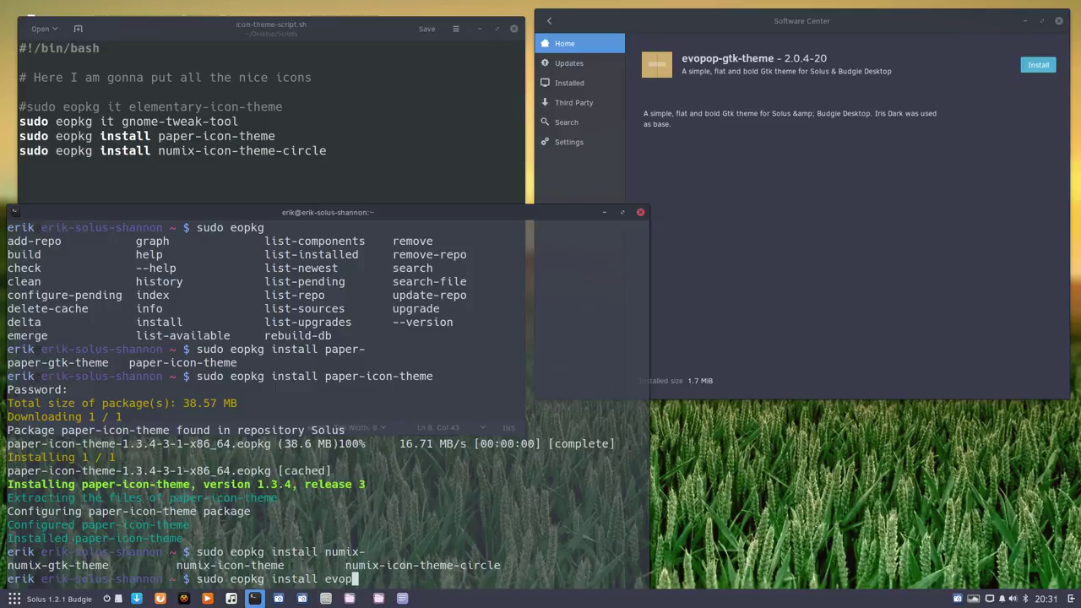
pyautogui.press('Tab')
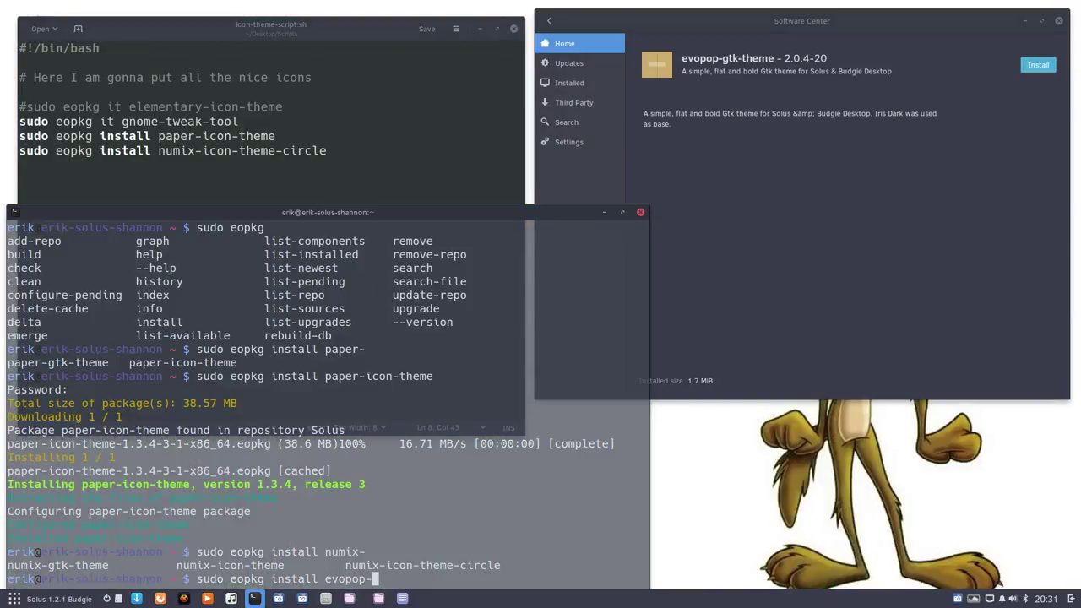
pyautogui.press('Tab')
pyautogui.press('Tab')
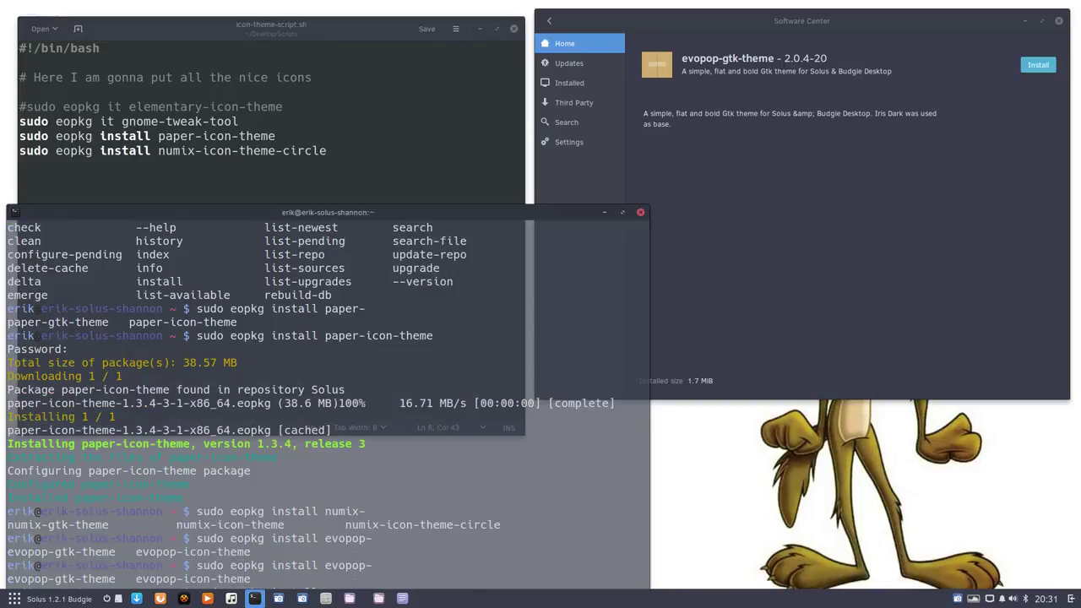
# Move the terminal clear of the taskbar and complete the command as "sudo eopkg install evopop-icon-theme".
pyautogui.moveTo(441, 222); pyautogui.dragTo(449, 160)
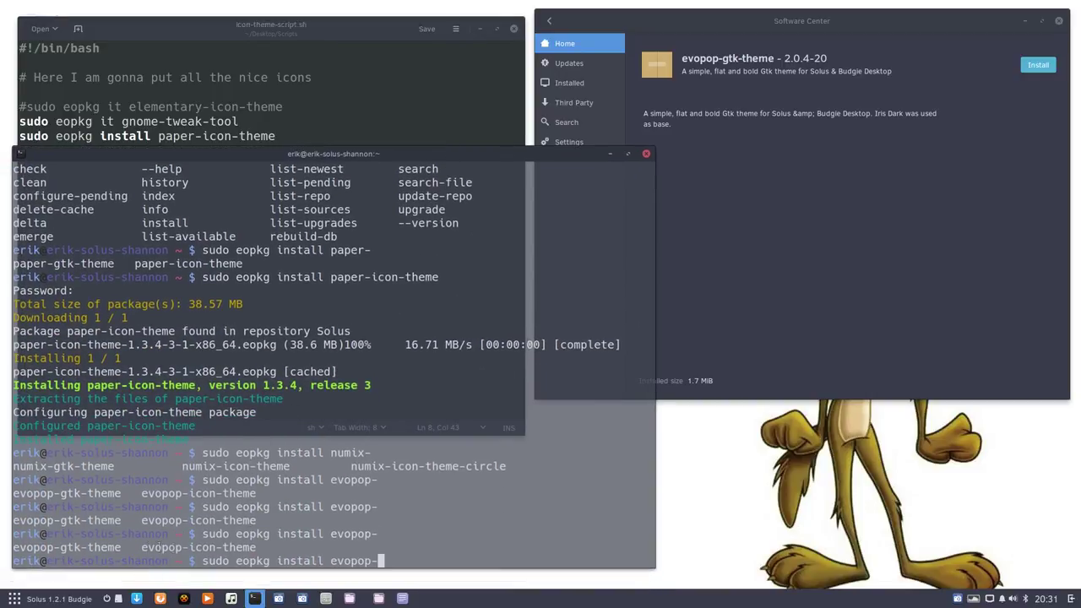
pyautogui.moveTo(141, 547); pyautogui.dragTo(256, 548)
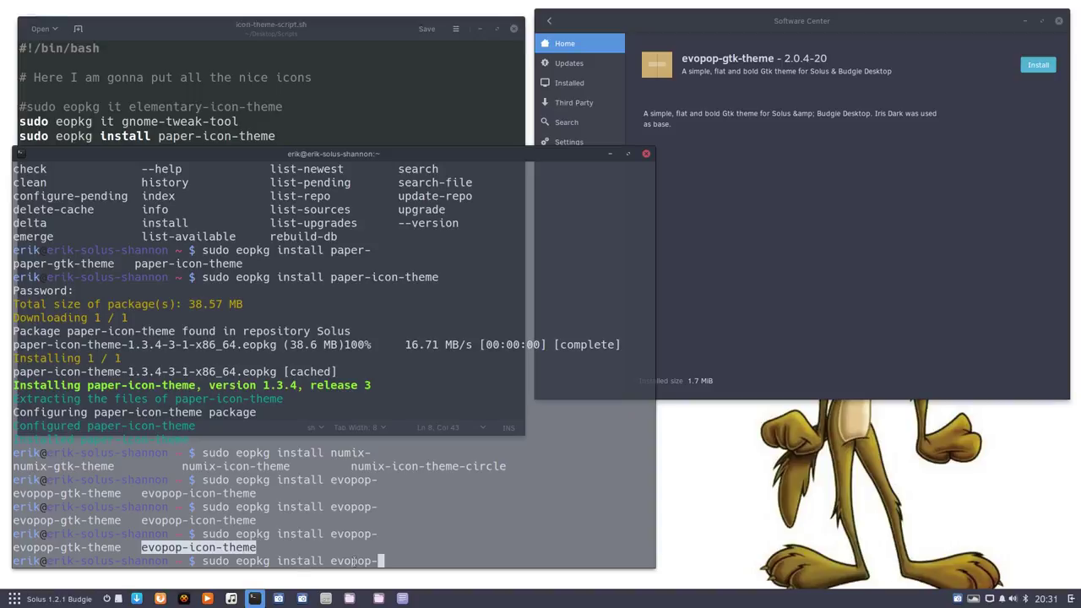
pyautogui.click(383, 562)
pyautogui.write('icon')
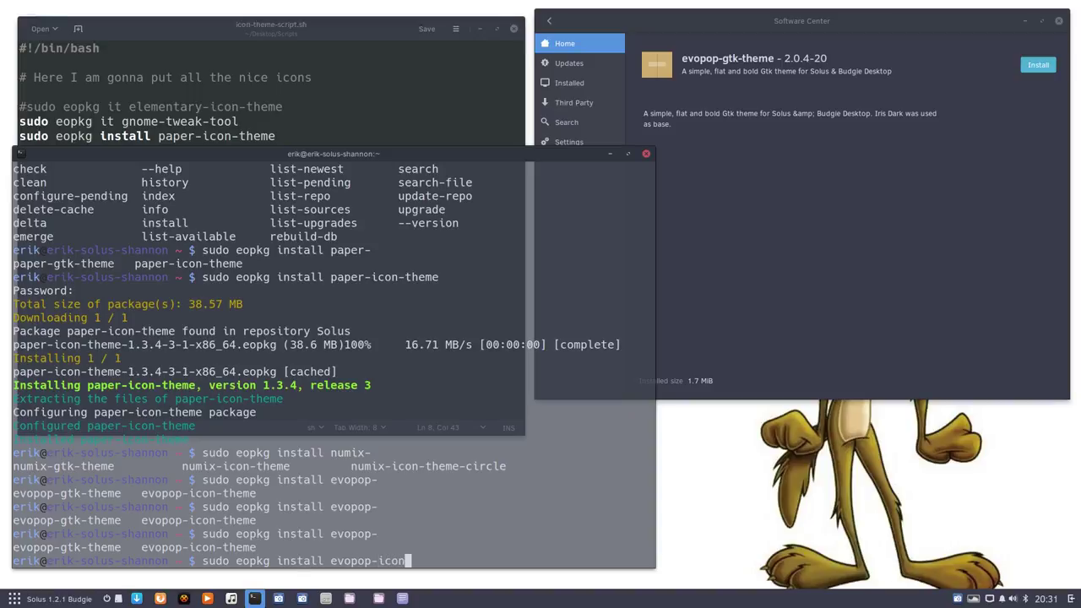
pyautogui.press('Tab')
# Copy the evopop-icon-theme install command from the terminal and run it.
pyautogui.moveTo(202, 561); pyautogui.dragTo(444, 565)
pyautogui.rightClick(444, 566)
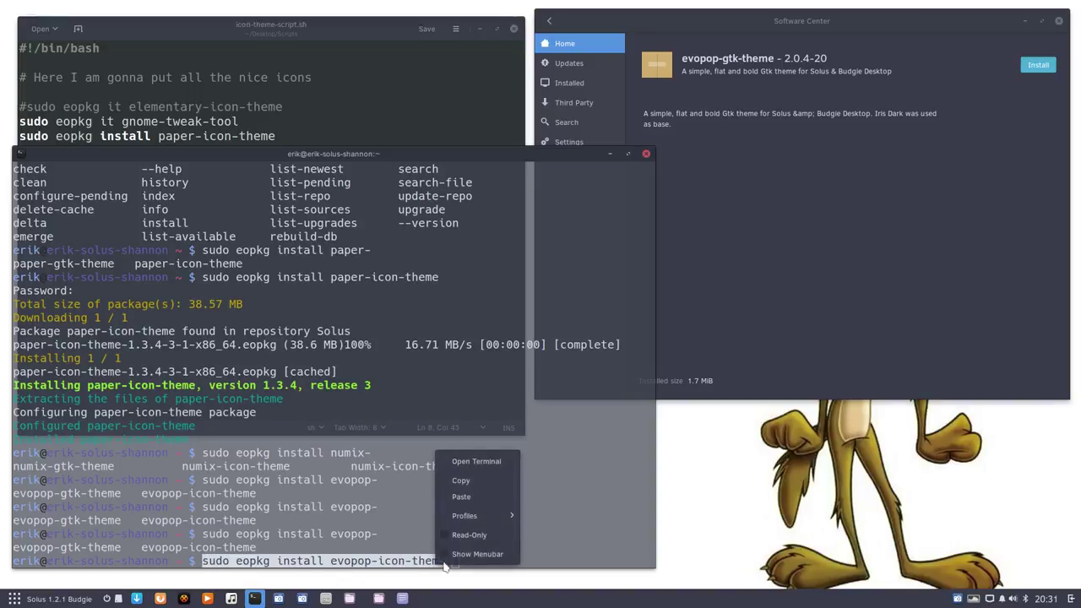
pyautogui.click(464, 483)
pyautogui.click(509, 512)
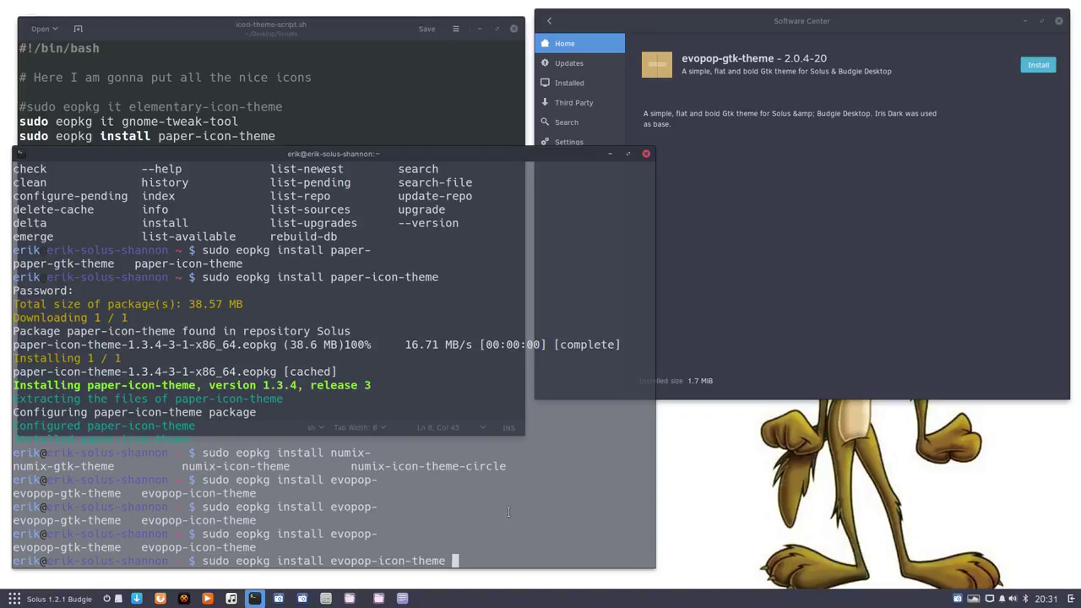
pyautogui.press('Return')
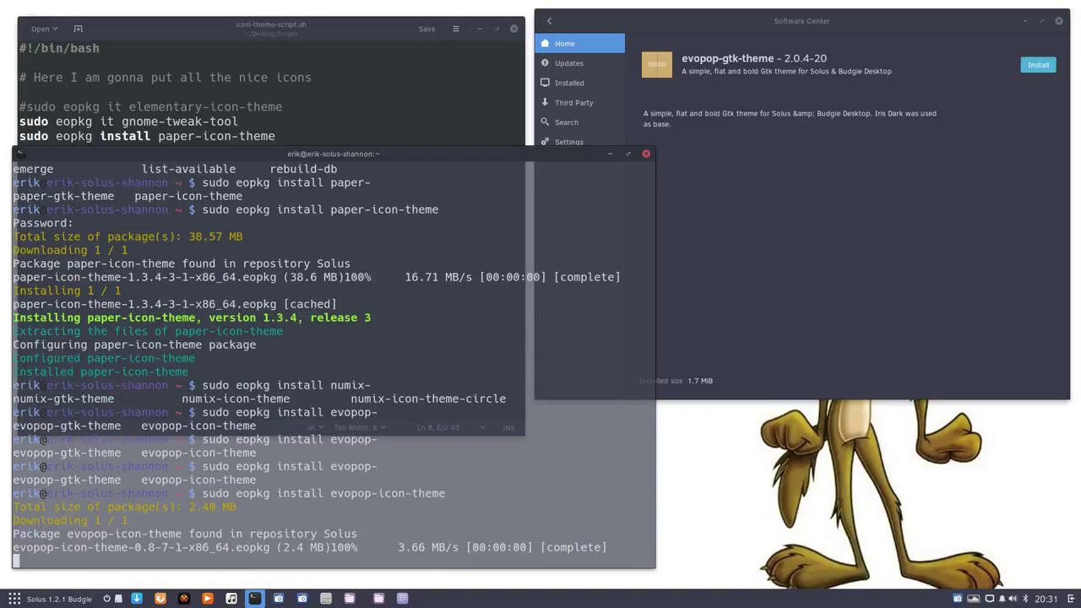
# Paste the copied command onto a new line after the numix-icon-theme-circle line in icon-theme-script.sh and save the file.
pyautogui.click(275, 121)
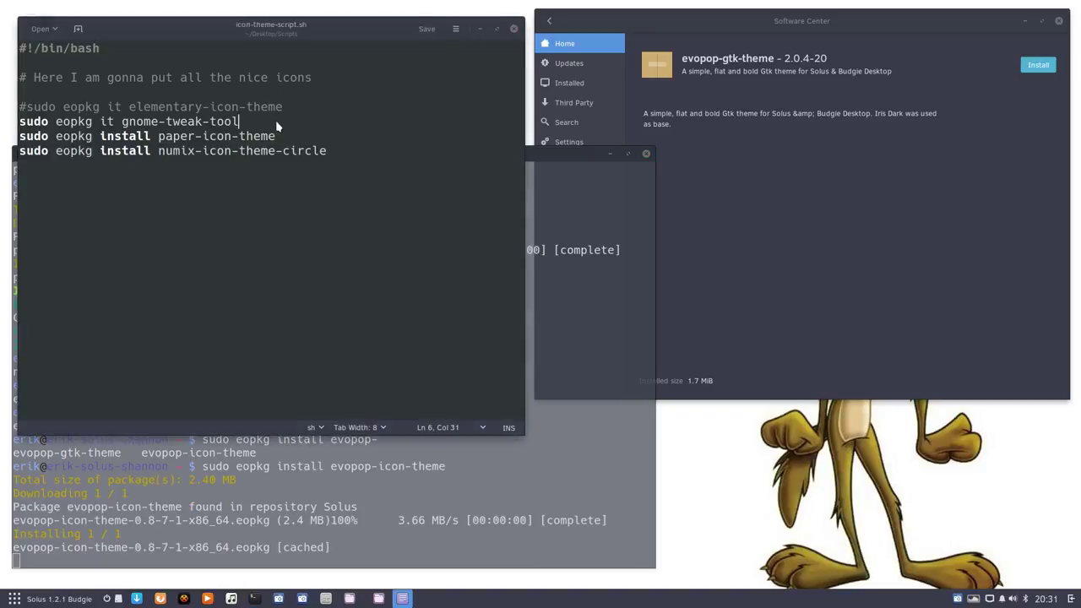
pyautogui.click(338, 152)
pyautogui.press('Return')
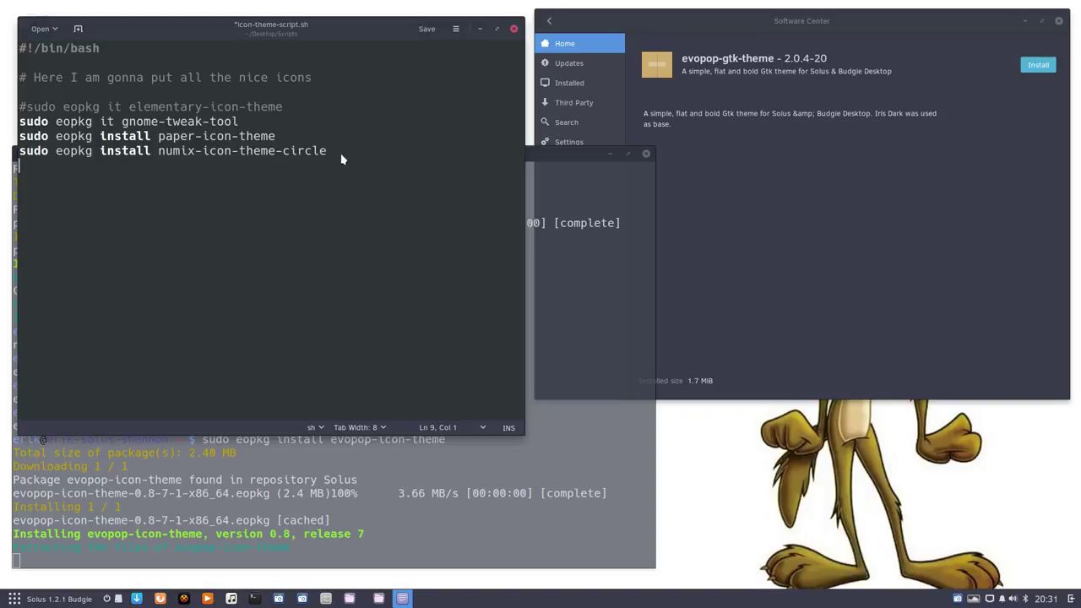
pyautogui.hotkey('ctrl', 'v')
pyautogui.hotkey('ctrl', 's')
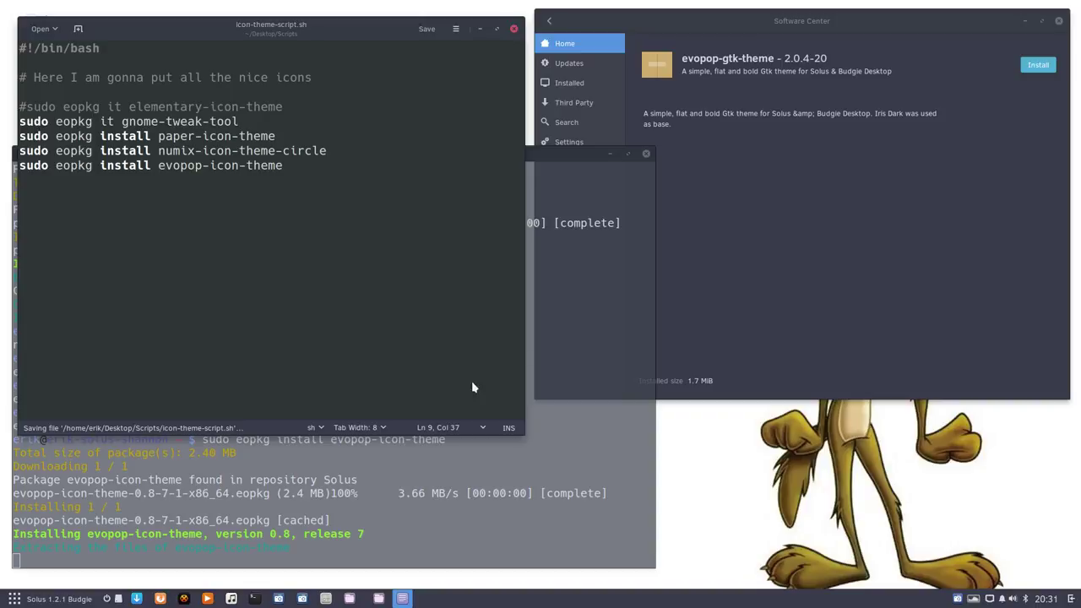
# Return to the theming package list in the Software Center and look through it from the first to the last entry.
pyautogui.click(771, 245)
pyautogui.click(549, 20)
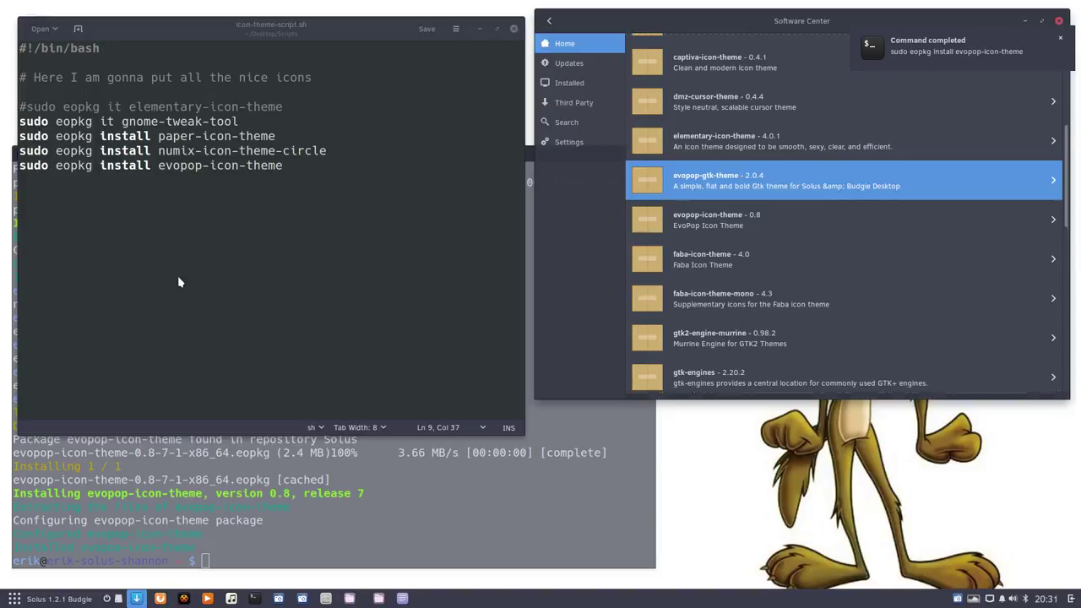
pyautogui.scroll(6, 772, 229)
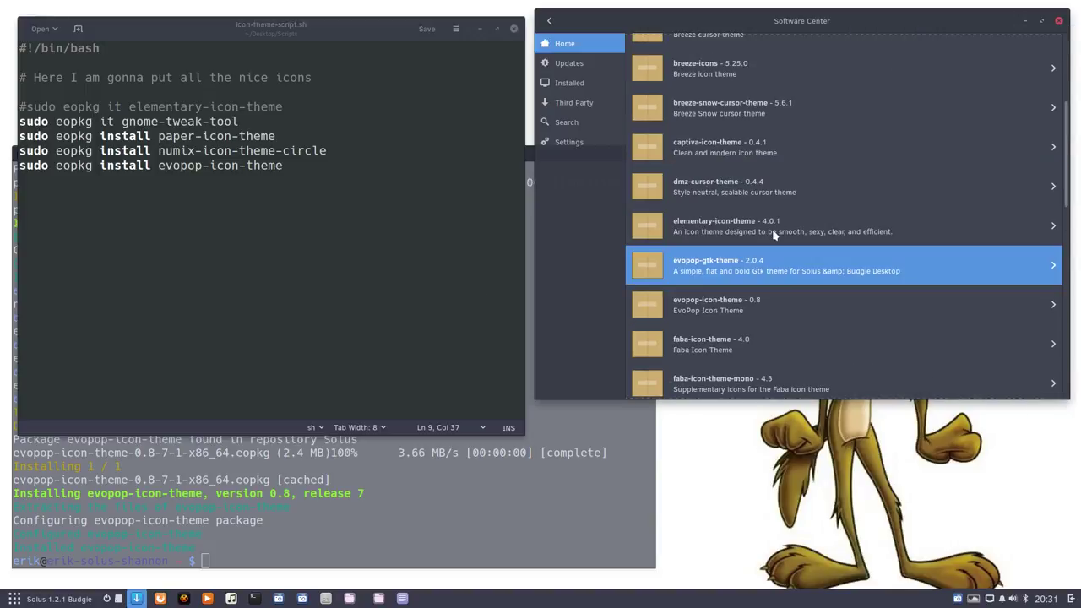
pyautogui.scroll(1, 771, 243)
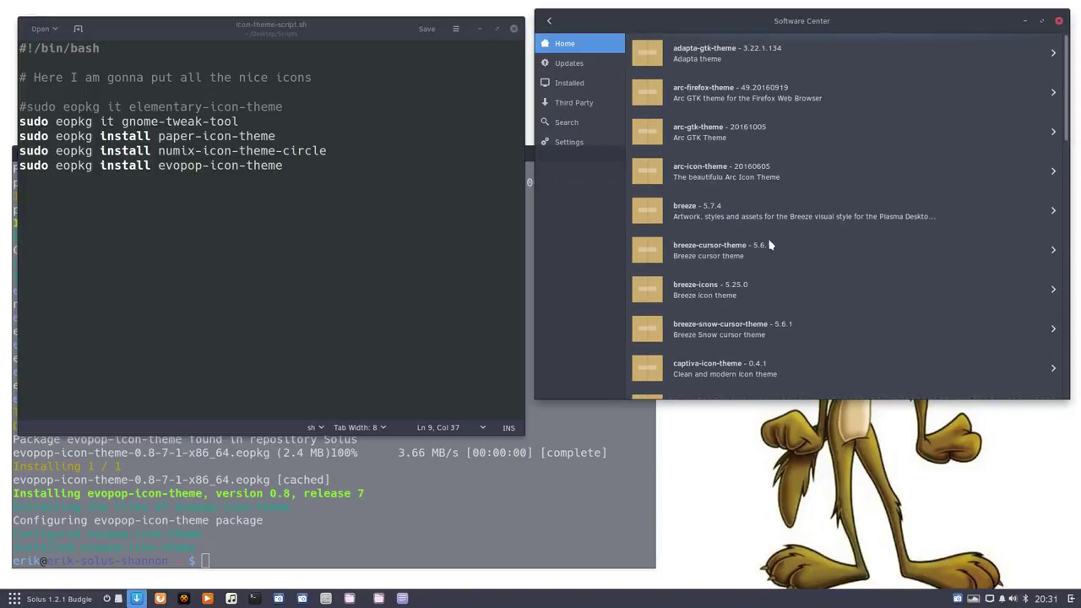
pyautogui.scroll(-15, 770, 245)
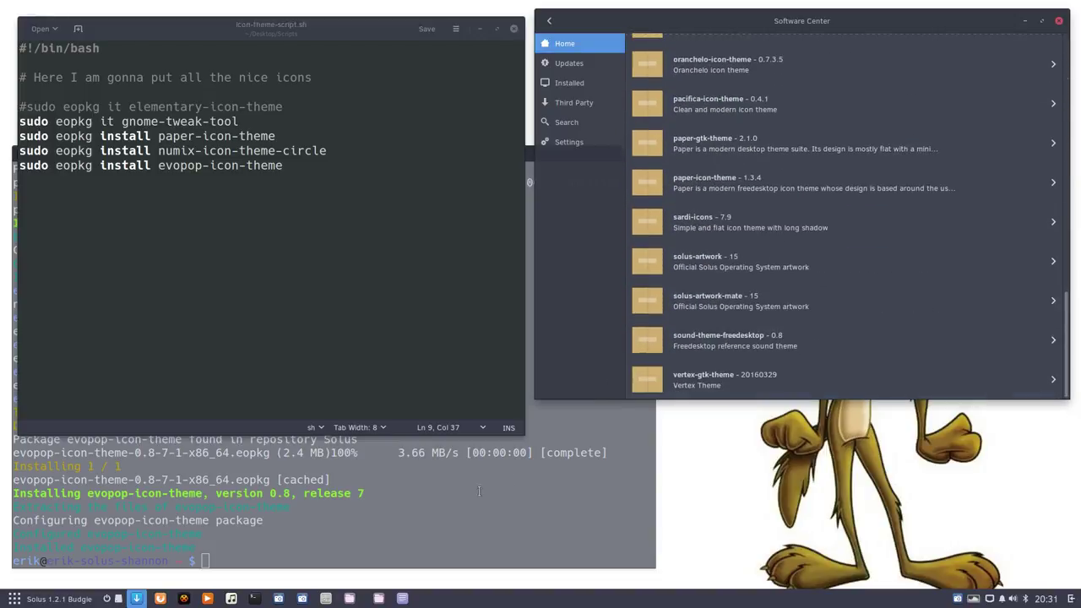
# Close the terminal and, after highlighting the script's three "sudo eopkg install" lines, close the text editor.
pyautogui.click(401, 522)
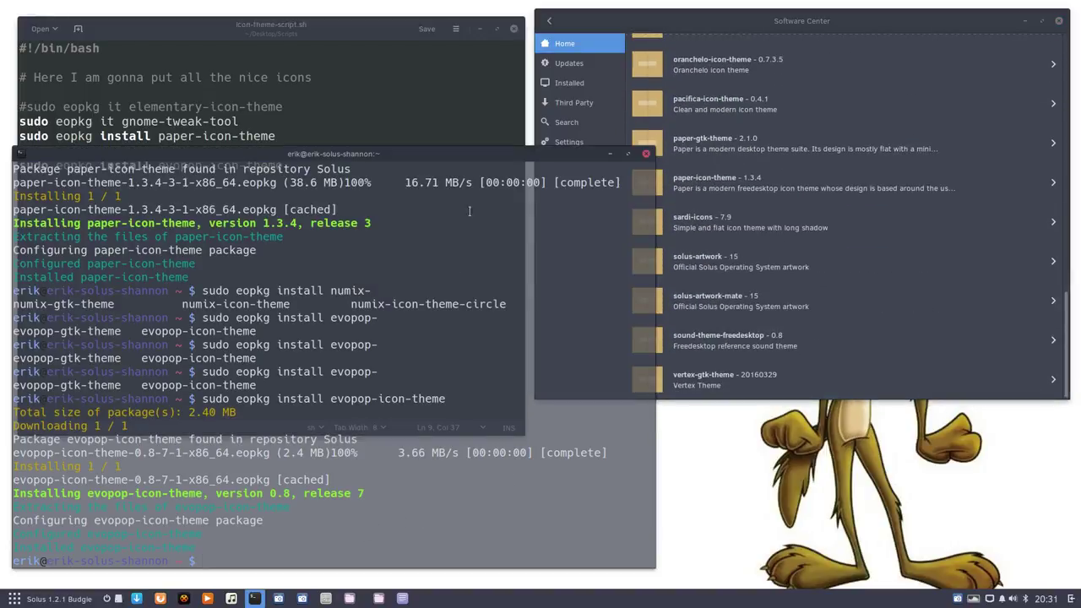
pyautogui.click(646, 158)
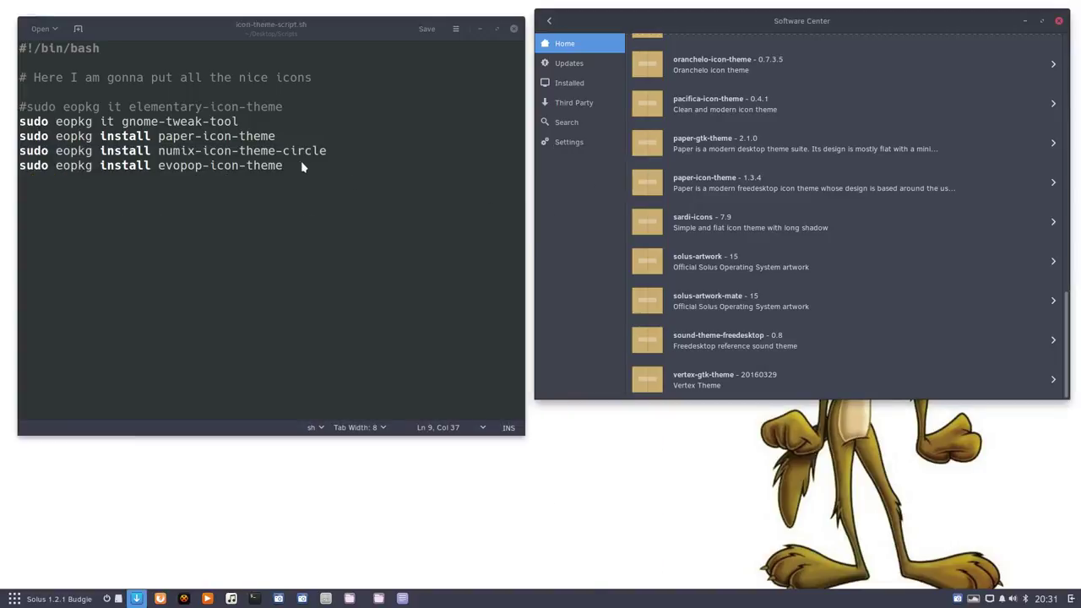
pyautogui.moveTo(289, 167); pyautogui.dragTo(10, 136)
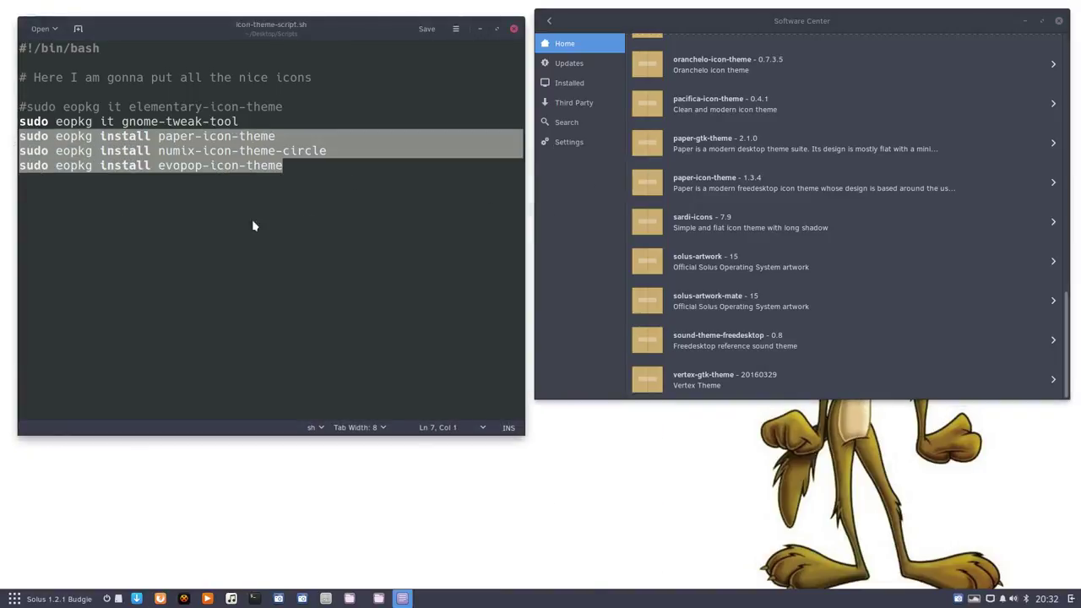
pyautogui.click(302, 230)
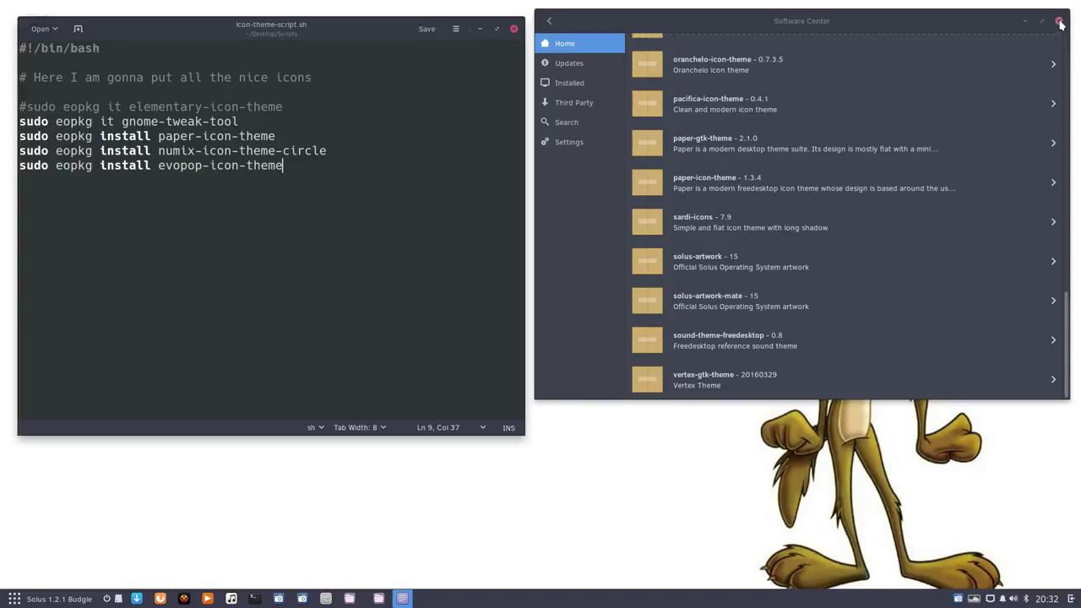
pyautogui.click(513, 28)
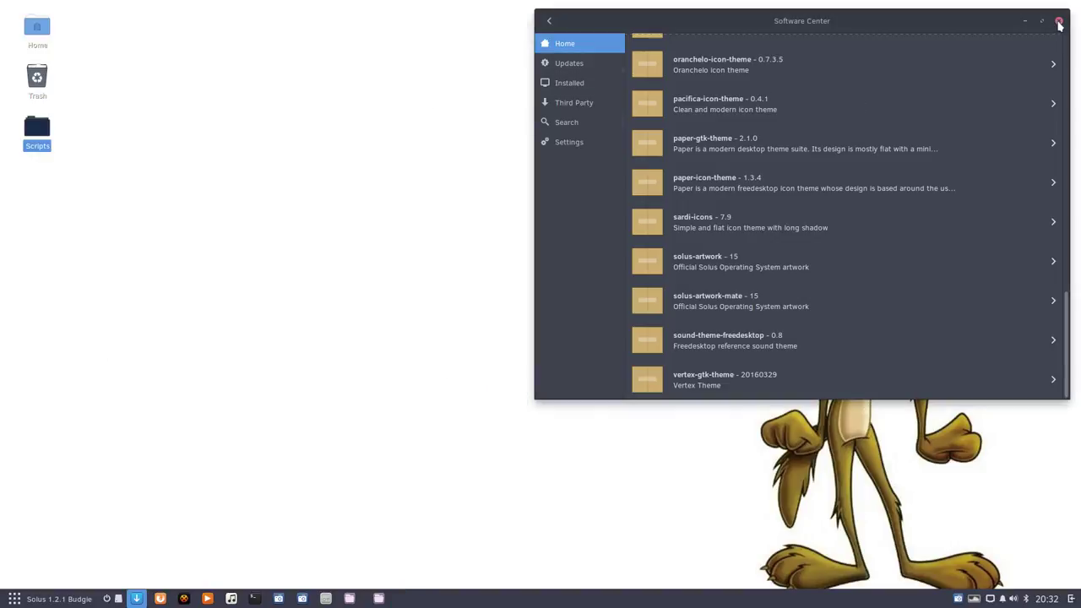
# Close the Software Center and look through the icon themes offered in the Budgie Settings appearance options.
pyautogui.click(1060, 22)
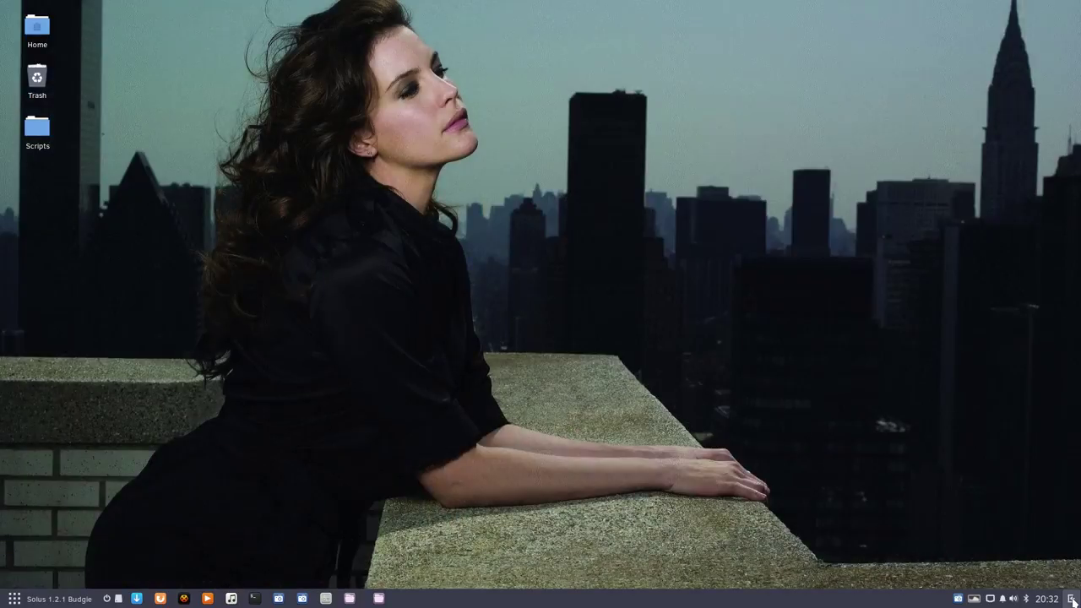
pyautogui.click(1072, 599)
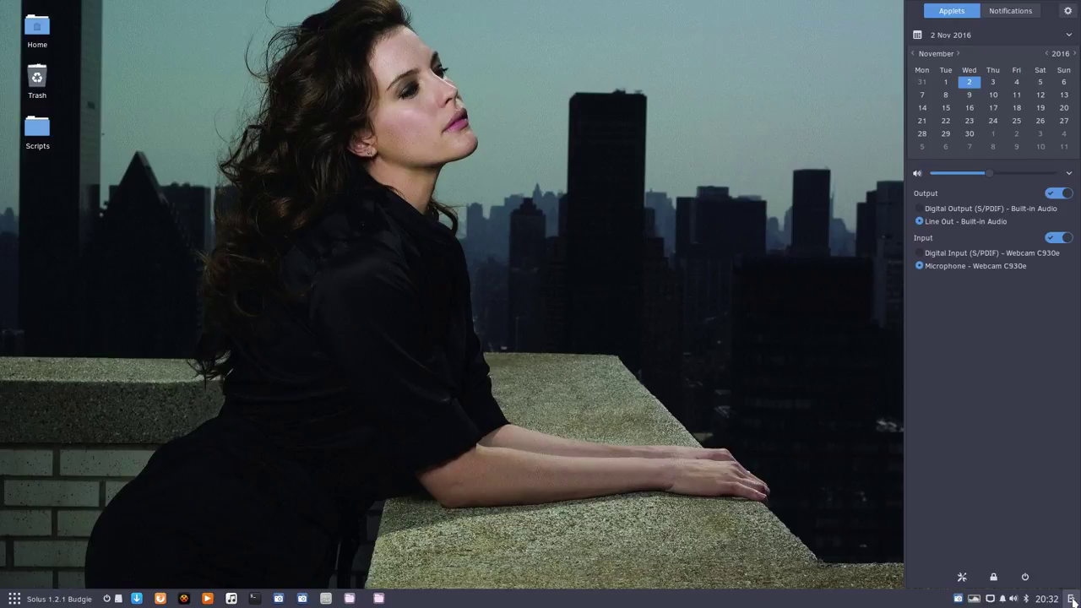
pyautogui.click(1068, 11)
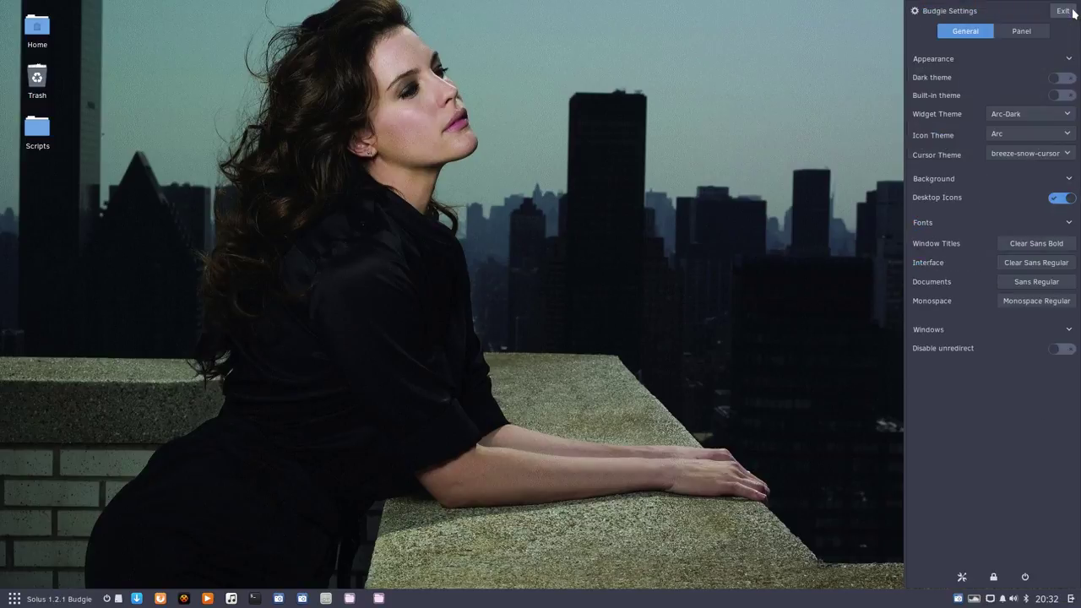
pyautogui.click(1019, 136)
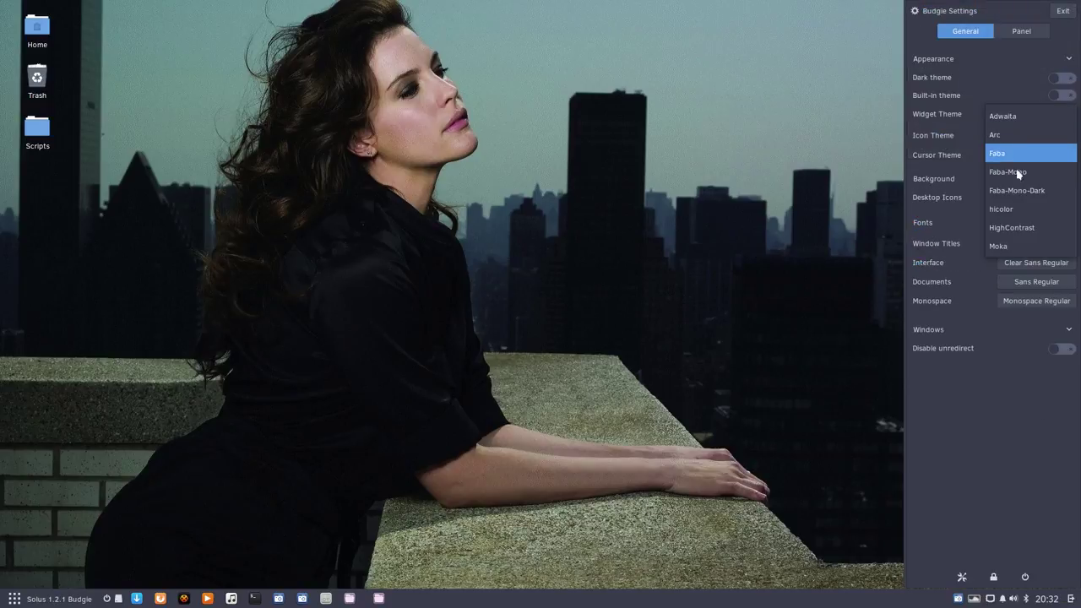
pyautogui.click(1008, 389)
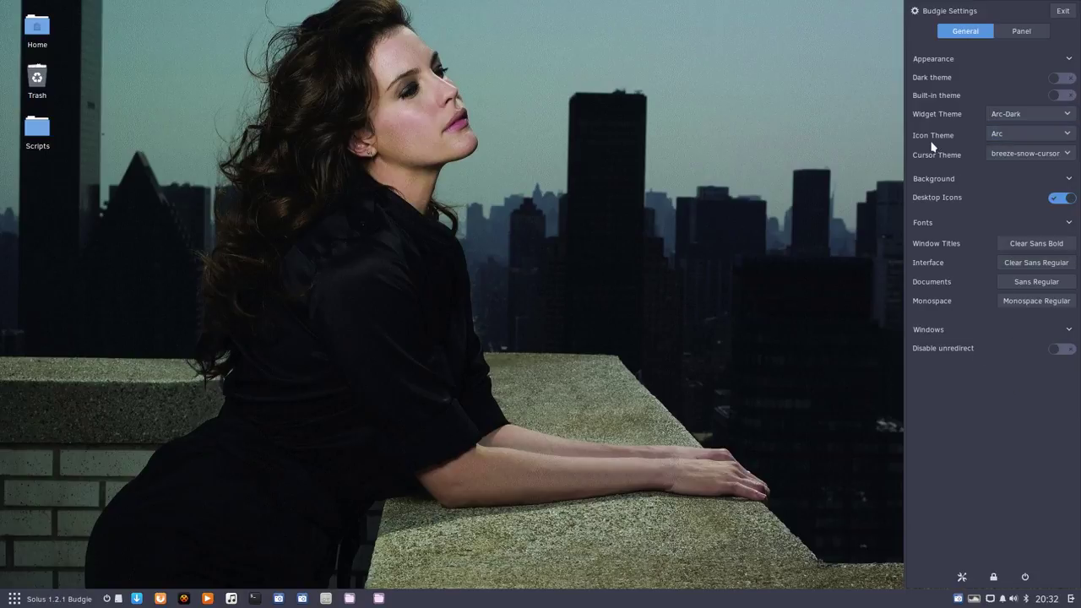
pyautogui.click(1012, 141)
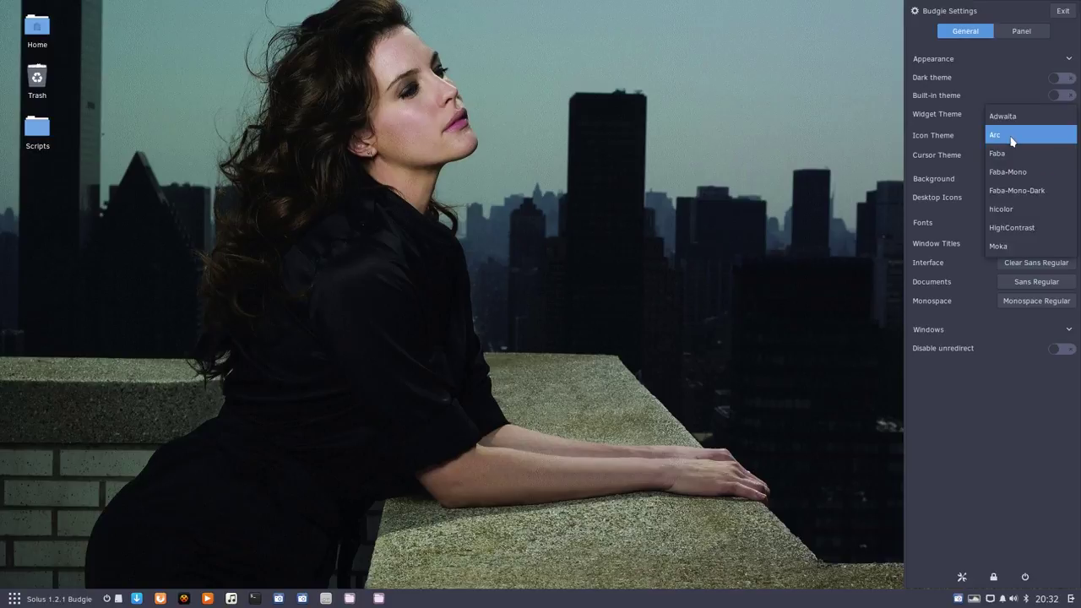
pyautogui.click(1012, 141)
pyautogui.click(1012, 141)
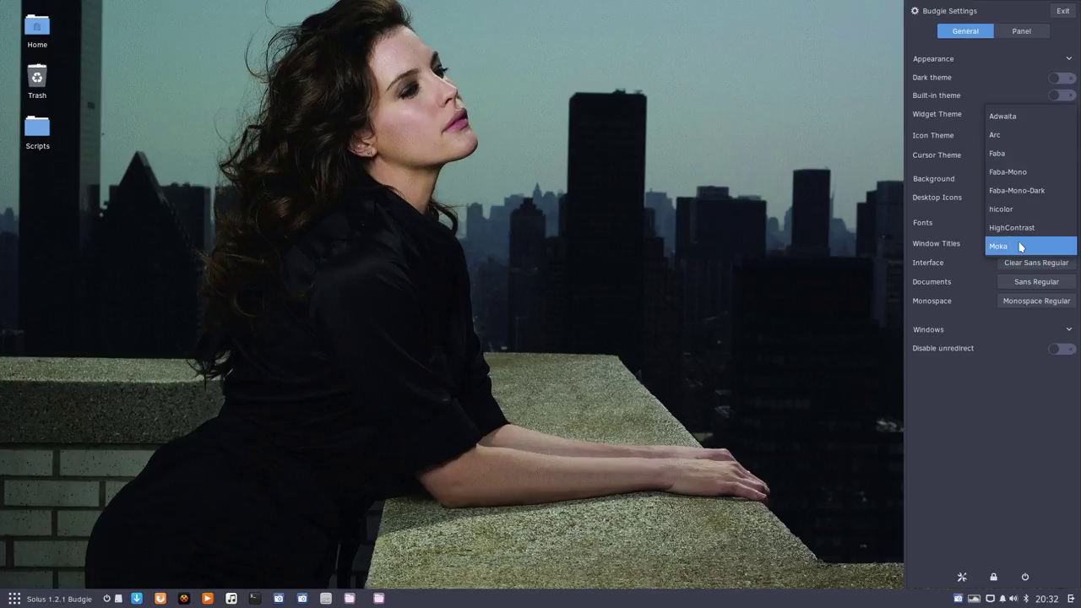
pyautogui.click(1019, 418)
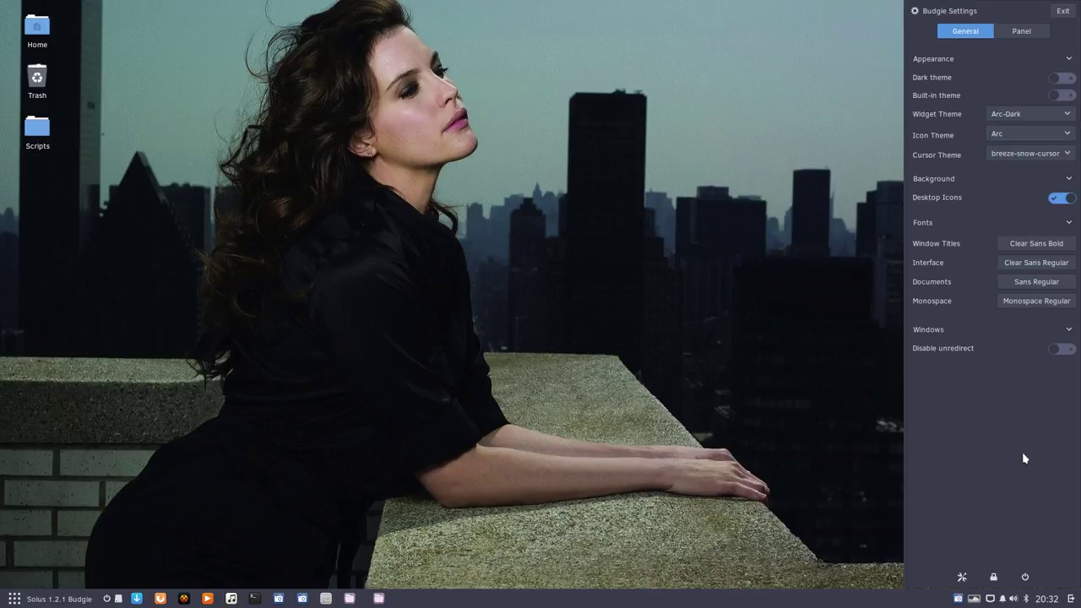
pyautogui.click(893, 482)
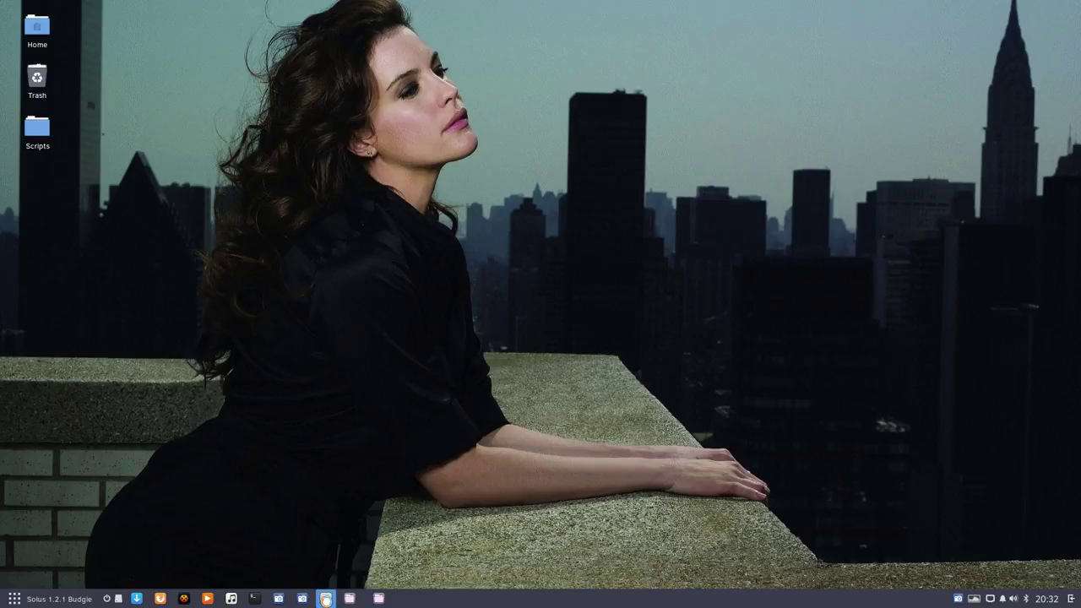
# Open the Tweak Tool, and look up the gnome-tweak-tool package by searching the Software Center for "tweak".
pyautogui.click(326, 599)
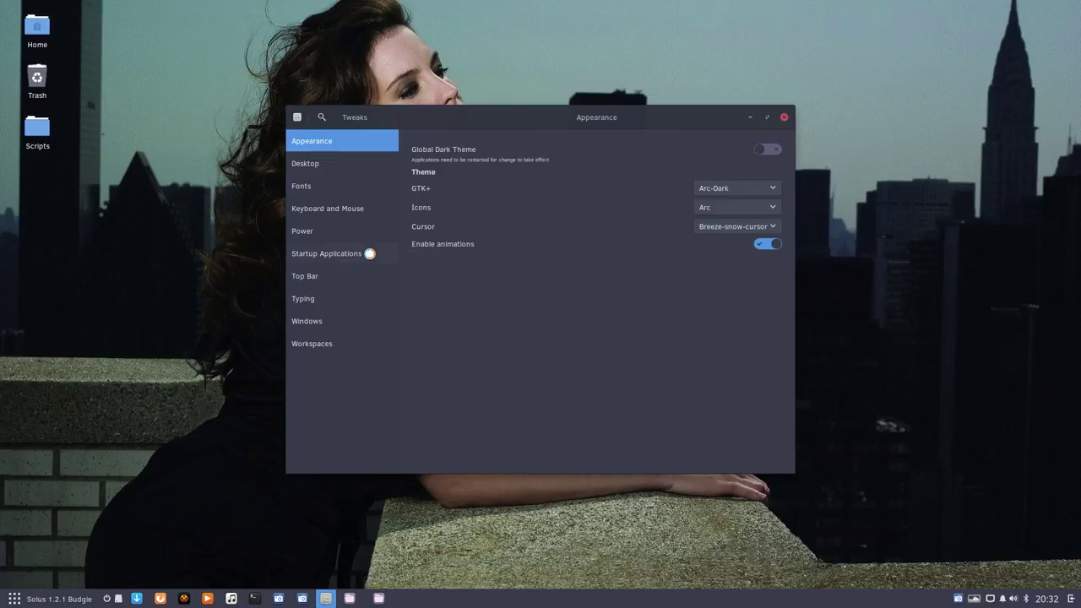
pyautogui.click(136, 598)
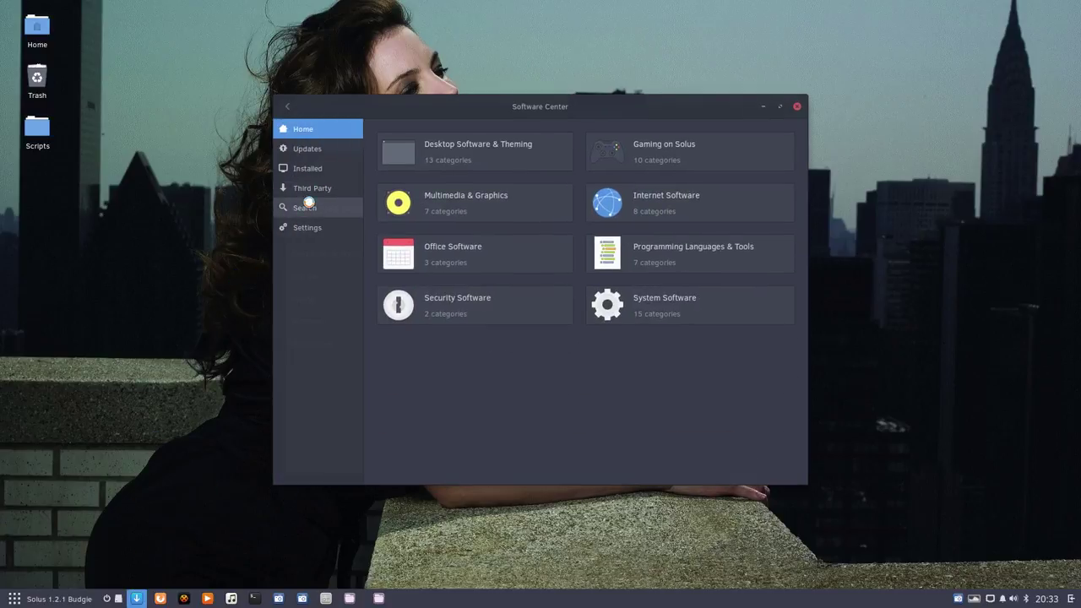
pyautogui.click(309, 203)
pyautogui.write('tweak')
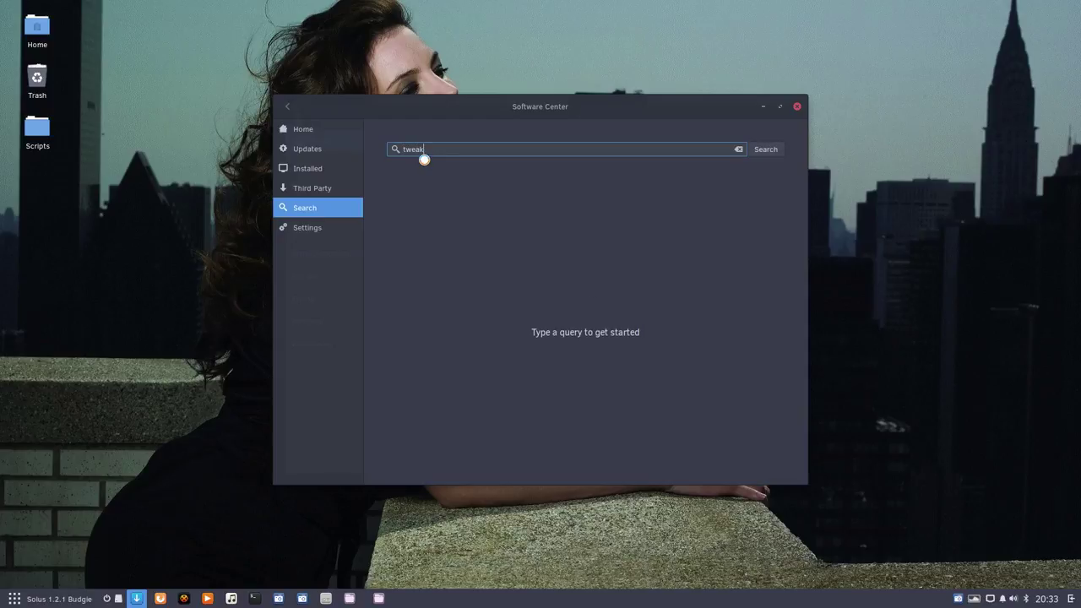
pyautogui.press('Return')
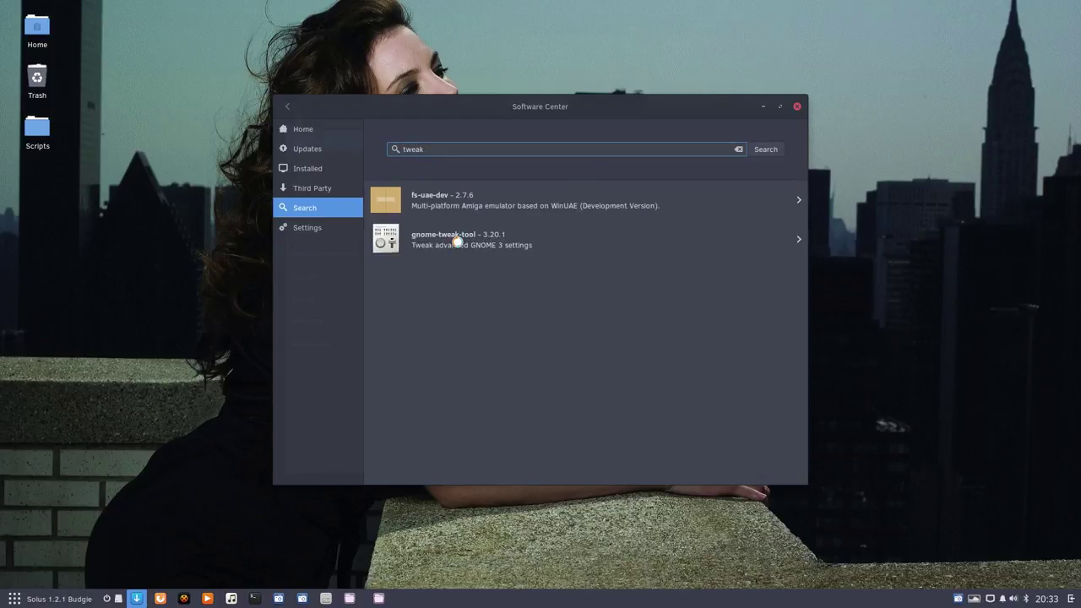
pyautogui.click(456, 242)
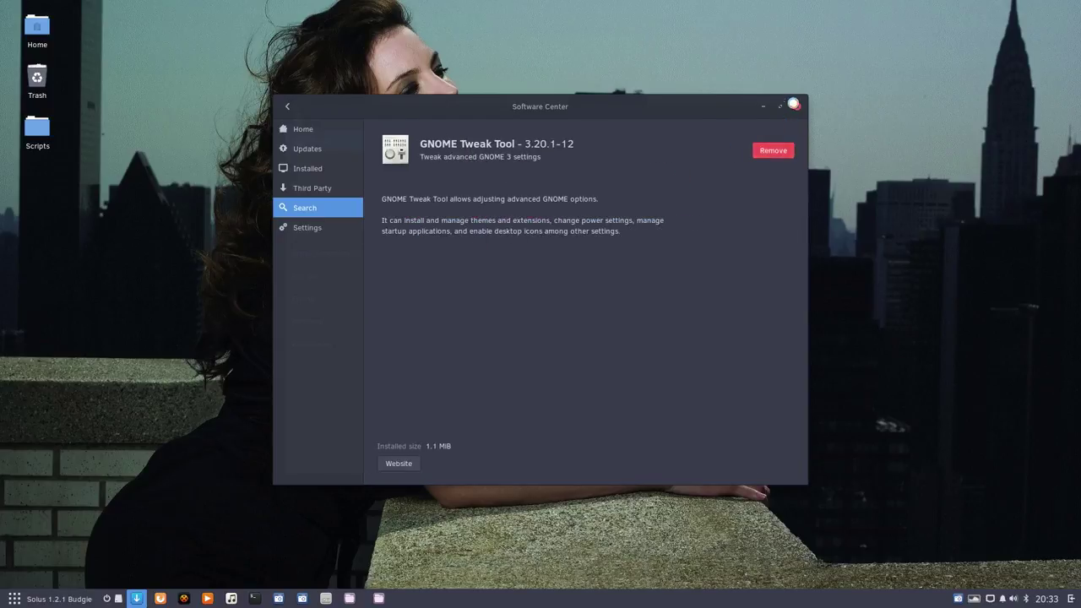
pyautogui.click(797, 106)
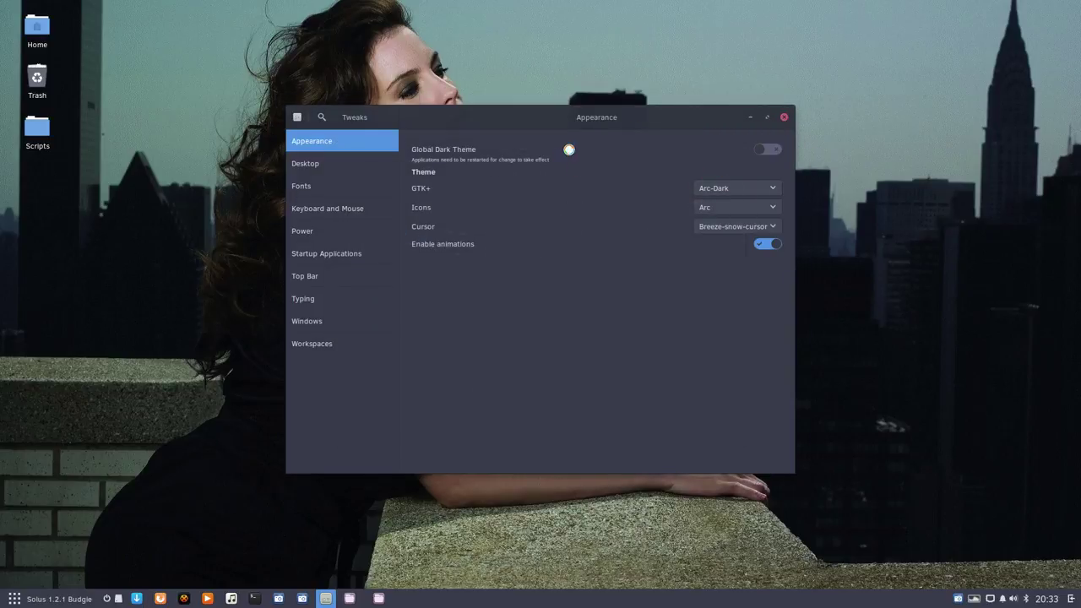
# Set the icon theme to EvoPop and open the Home folder beside the Tweak Tool window.
pyautogui.click(727, 207)
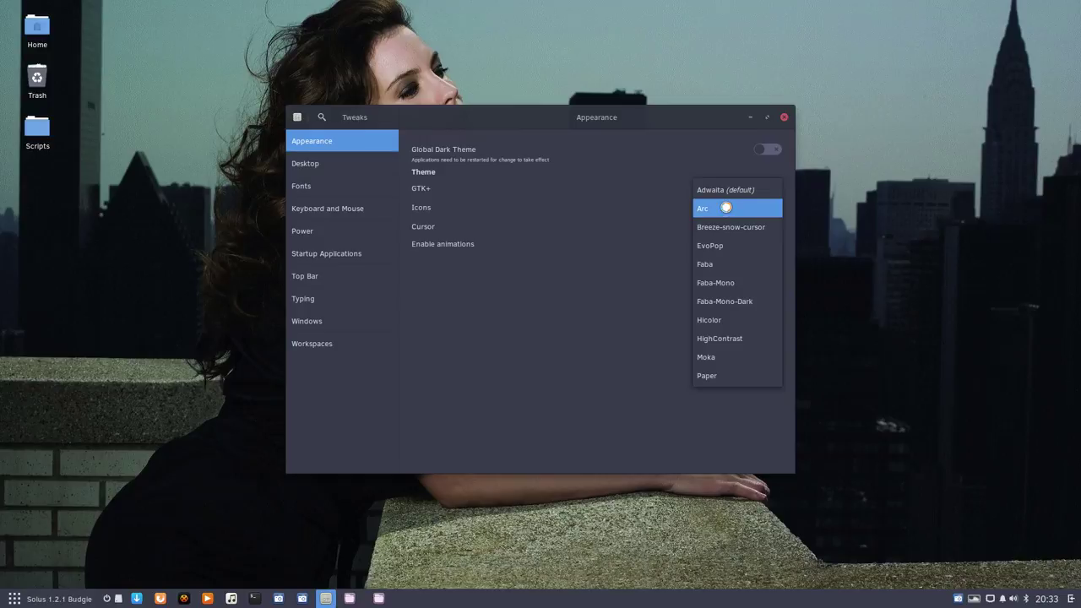
pyautogui.click(724, 245)
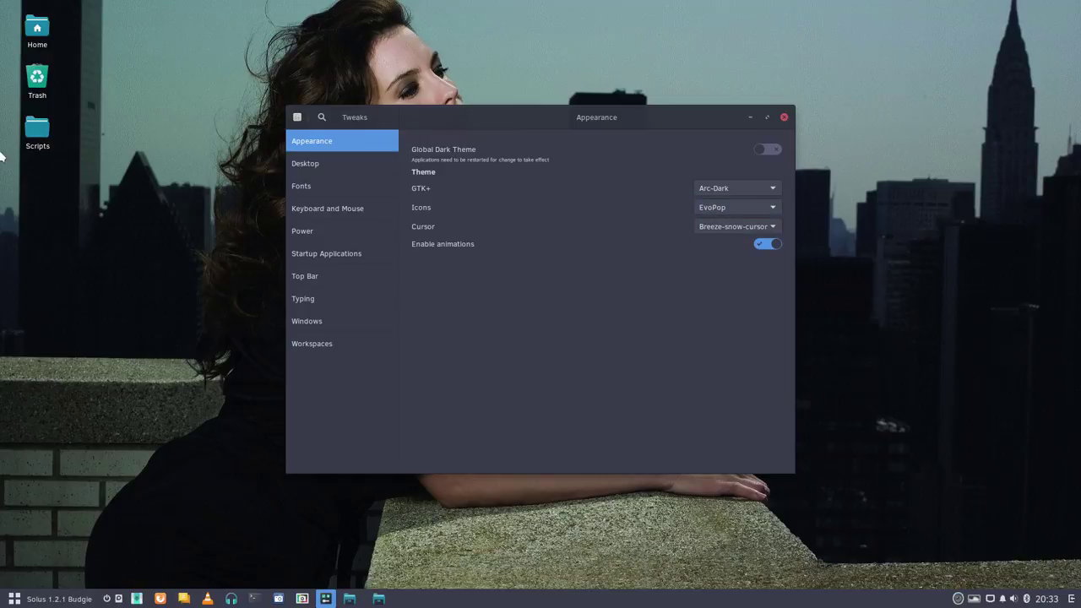
pyautogui.doubleClick(36, 27)
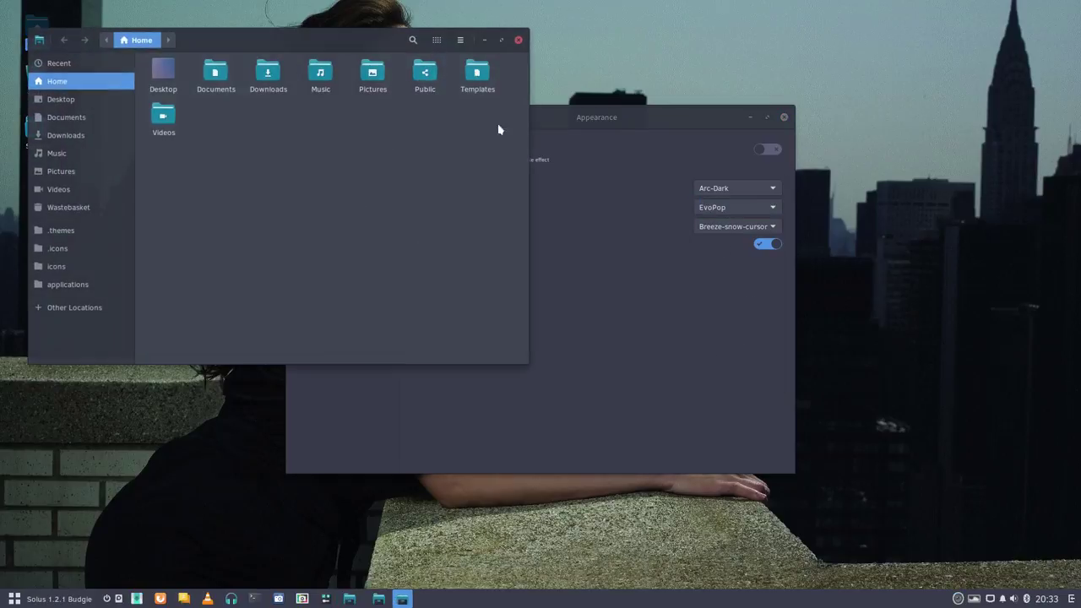
pyautogui.moveTo(564, 119); pyautogui.dragTo(811, 232)
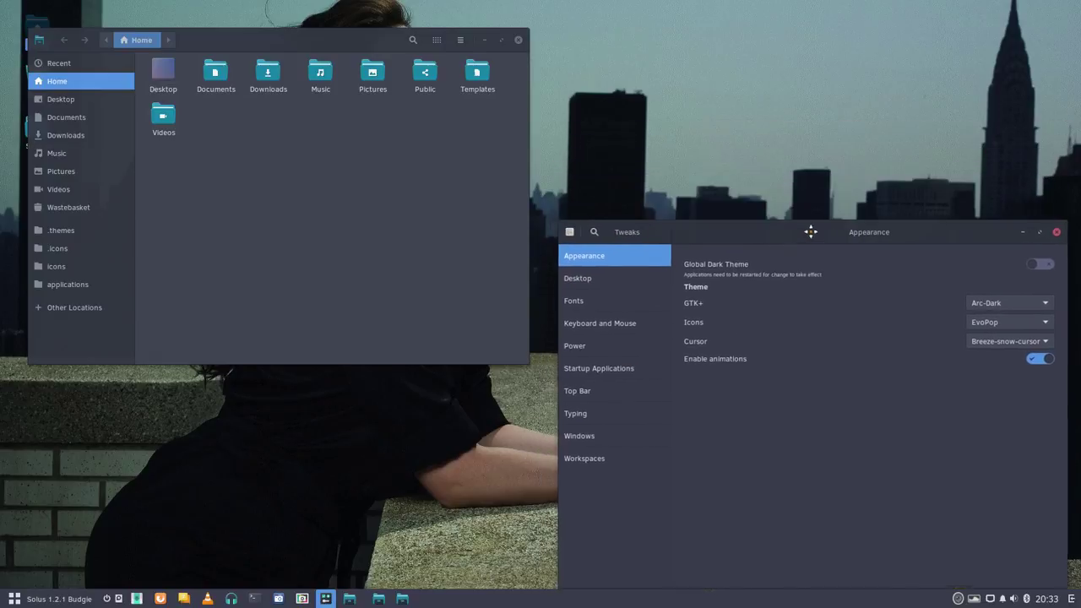
# Look through the EvoPop icons in the application menu's categories, from All down to Utilities.
pyautogui.click(34, 600)
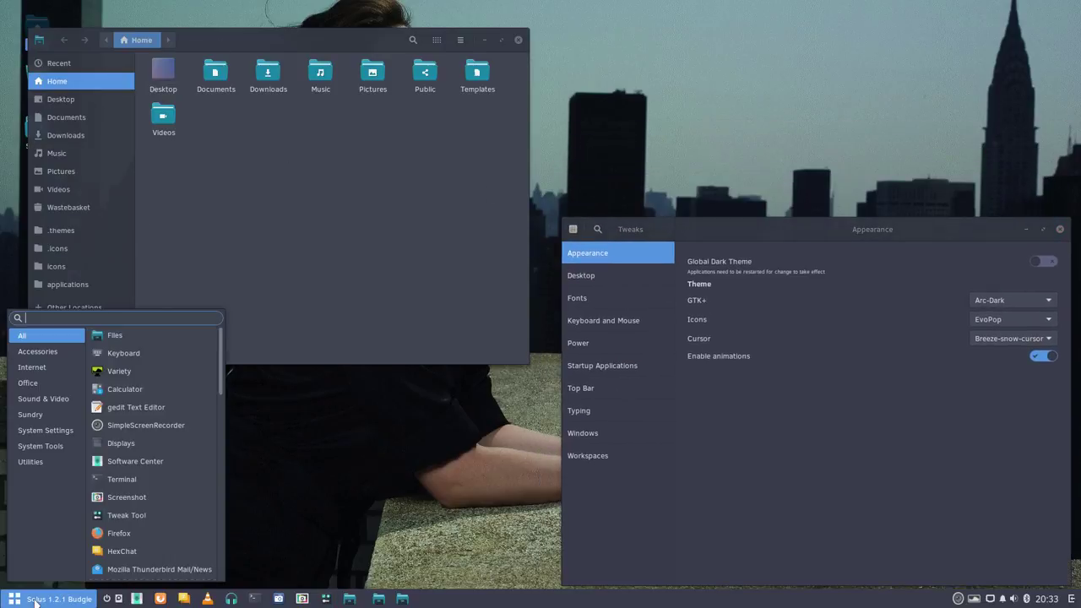
pyautogui.moveTo(22, 335)
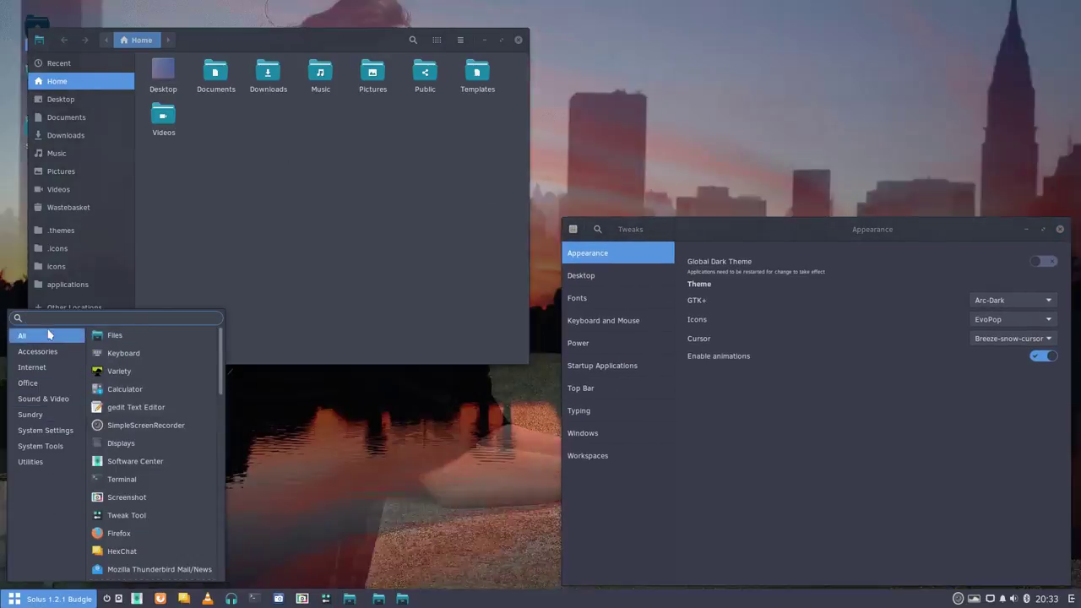
pyautogui.scroll(-15, 125, 446)
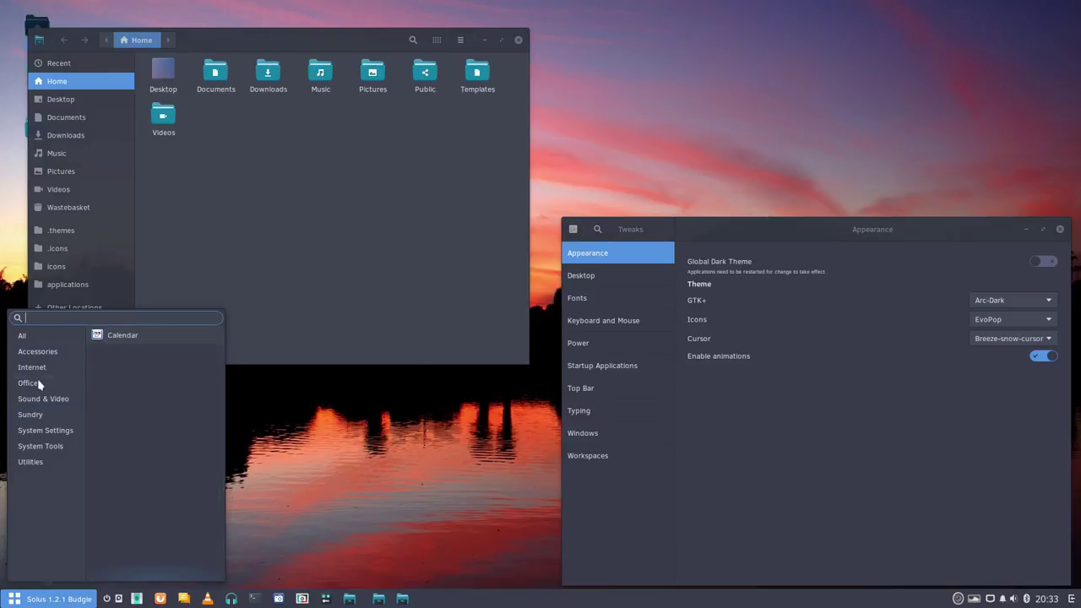
pyautogui.moveTo(43, 403)
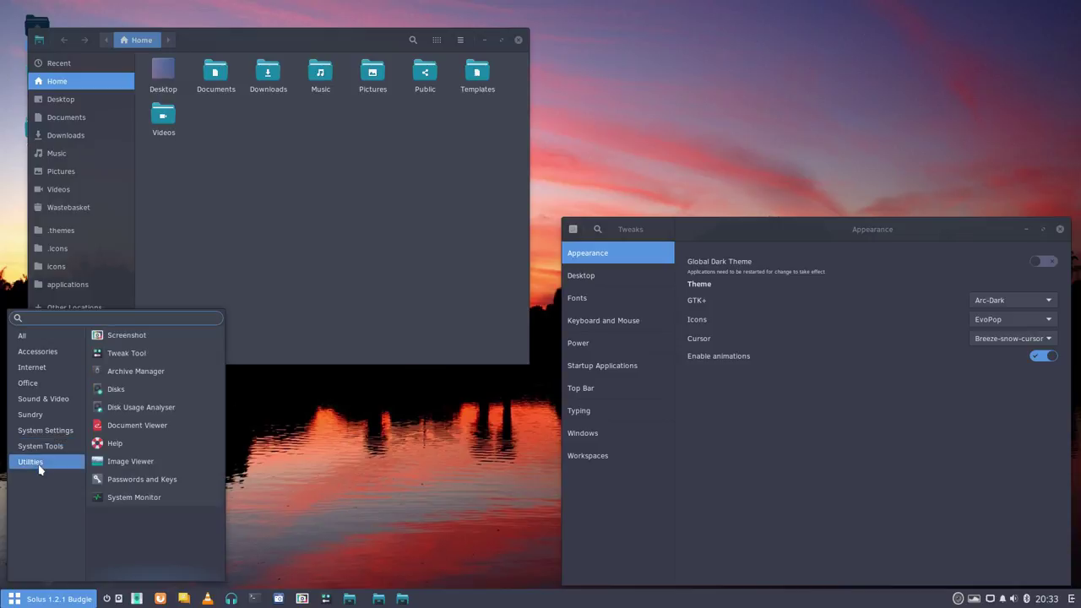
pyautogui.moveTo(51, 366)
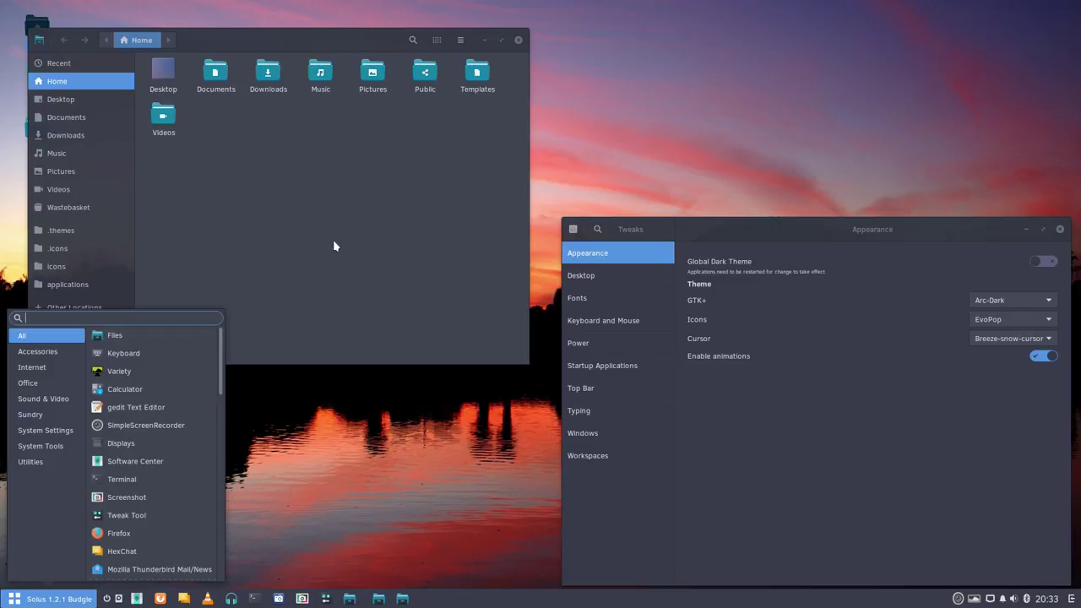
pyautogui.click(301, 220)
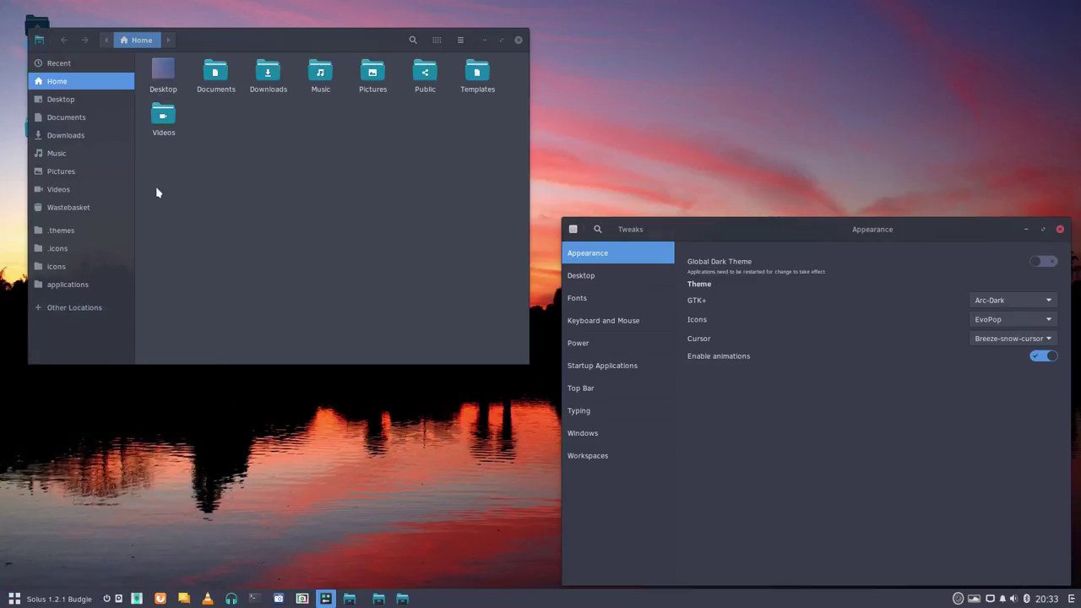
# Select and deselect the folders in Home, and toggle hidden files on and off to check their EvoPop icons.
pyautogui.moveTo(148, 173); pyautogui.dragTo(504, 77)
pyautogui.click(381, 169)
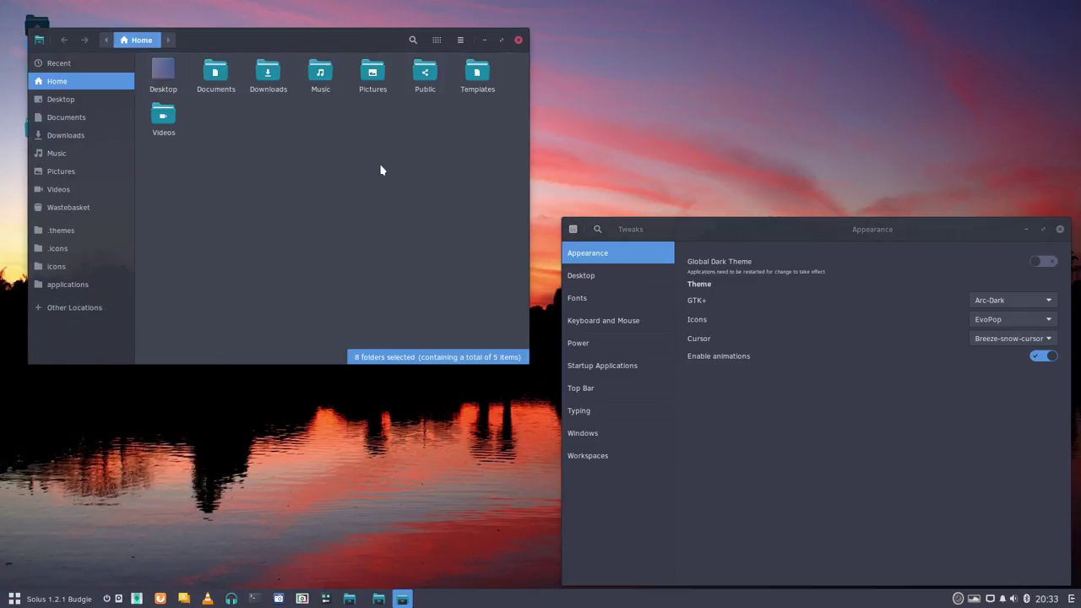
pyautogui.hotkey('ctrl', 'h')
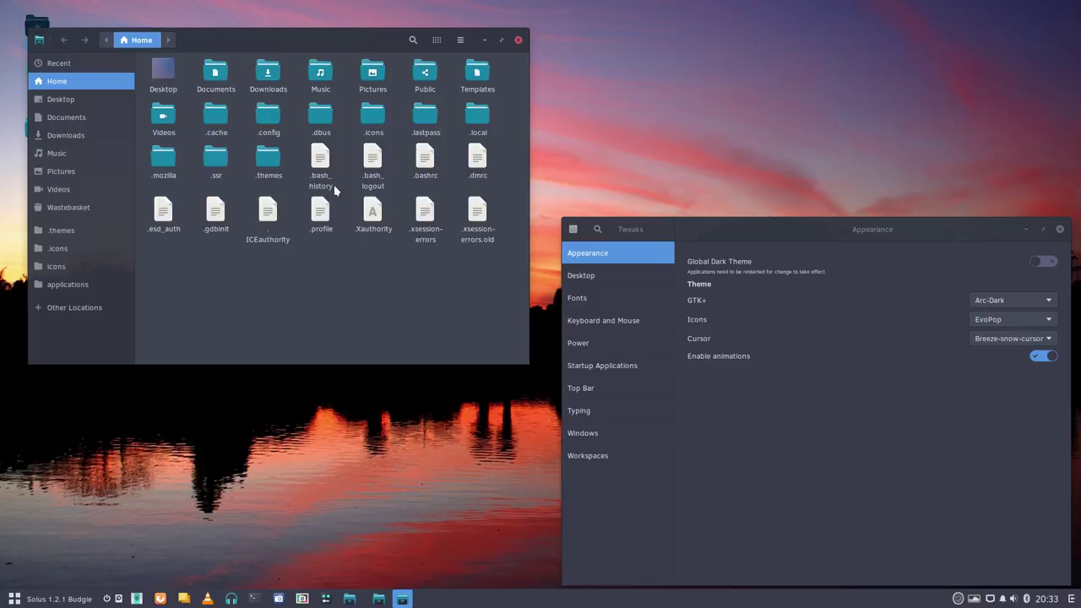
pyautogui.hotkey('ctrl', 'h')
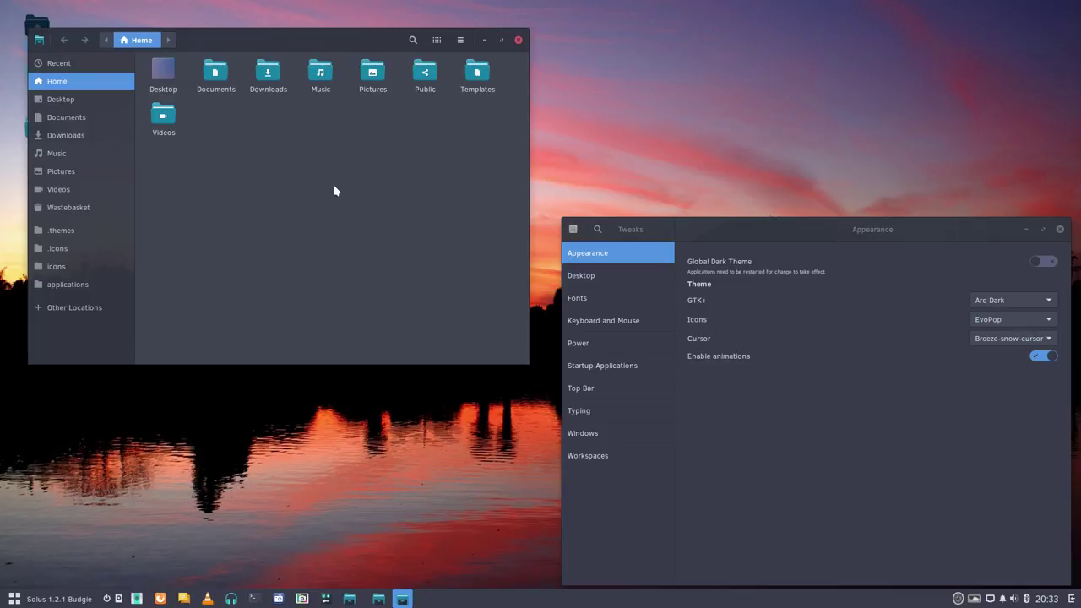
pyautogui.hotkey('ctrl', 'h')
pyautogui.hotkey('ctrl', 'h')
# Change the icon theme to Paper in the Tweak Tool.
pyautogui.click(1019, 331)
pyautogui.click(1020, 328)
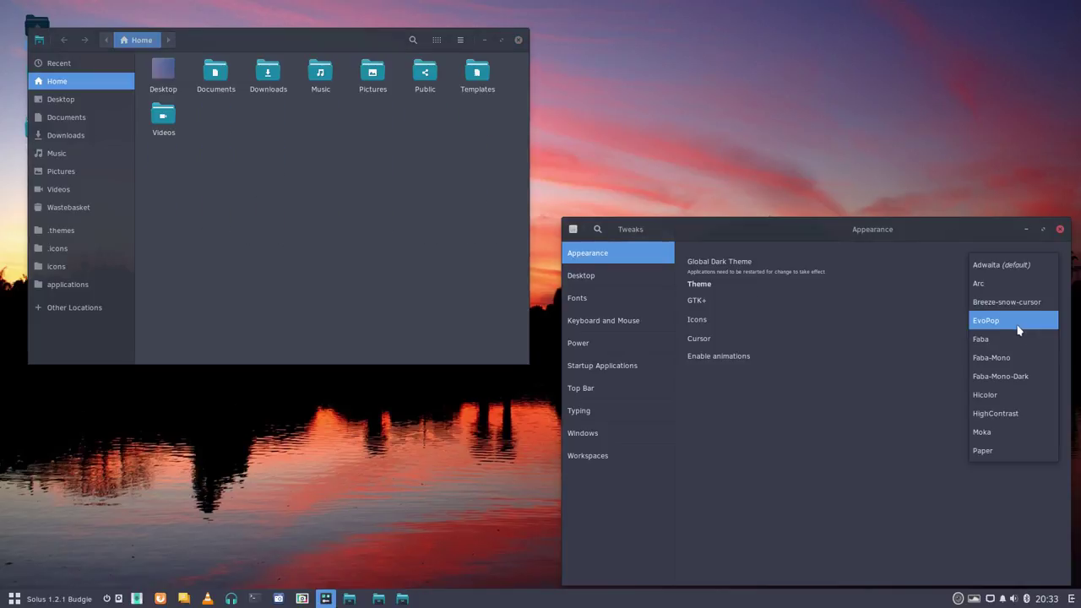
pyautogui.click(1003, 453)
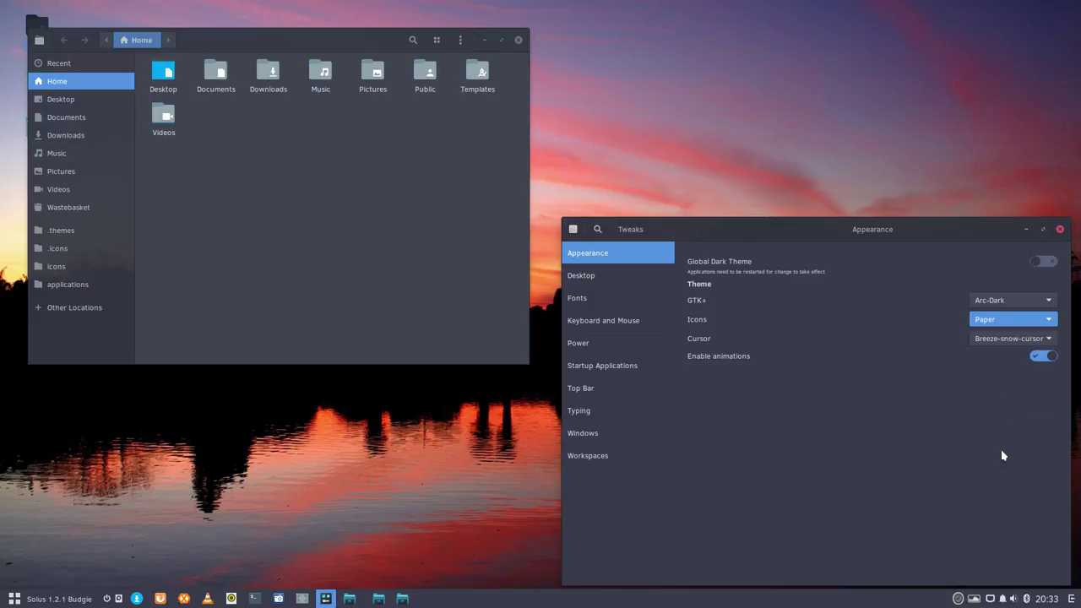
# Check the Paper icons in the Home folder and in application menu categories such as Sundry.
pyautogui.click(258, 187)
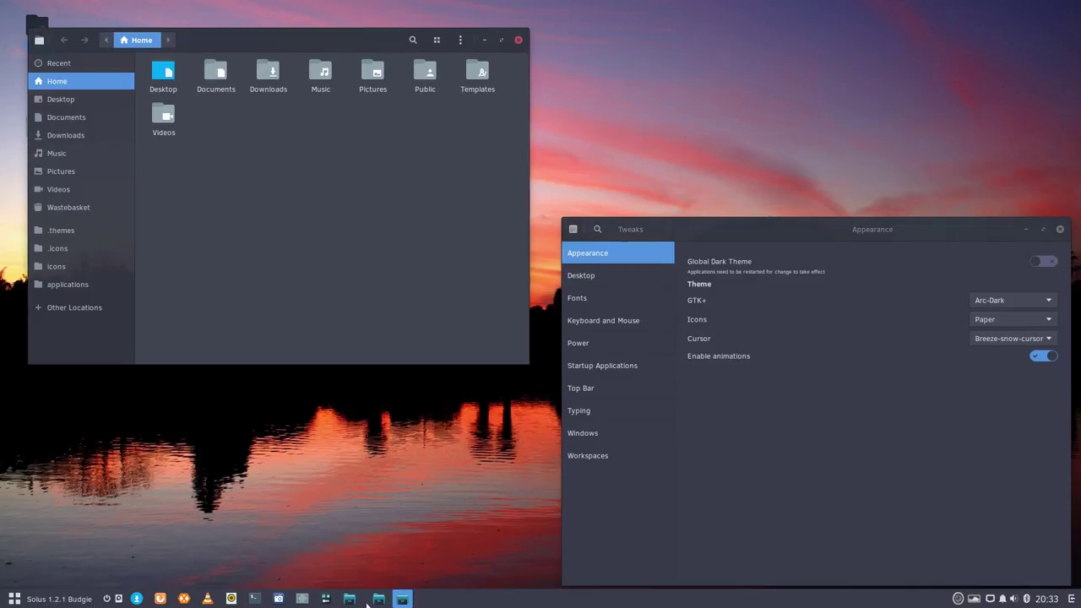
pyautogui.click(51, 599)
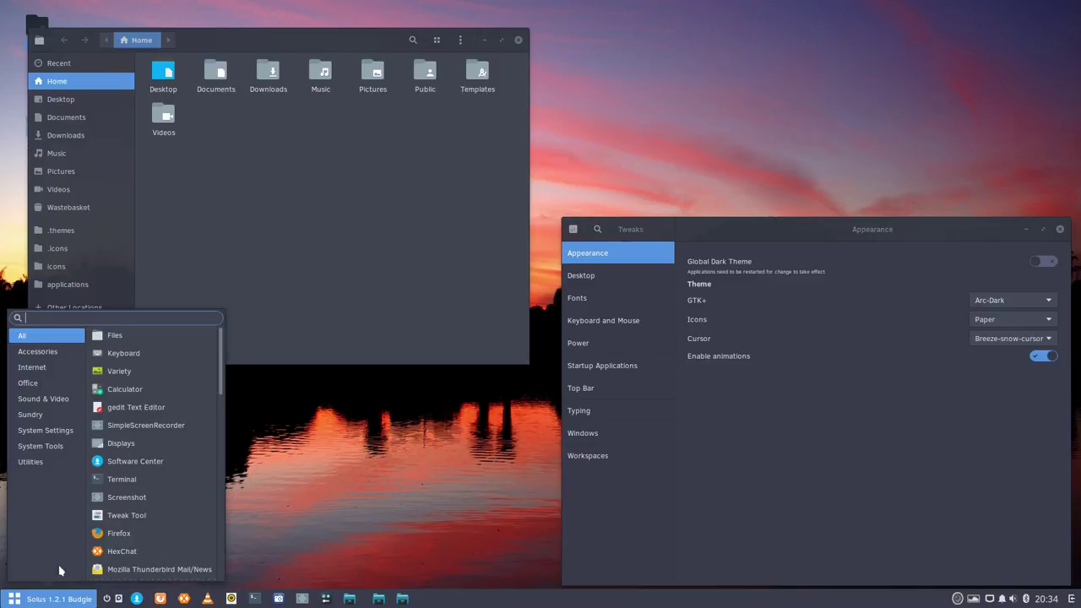
pyautogui.click(32, 450)
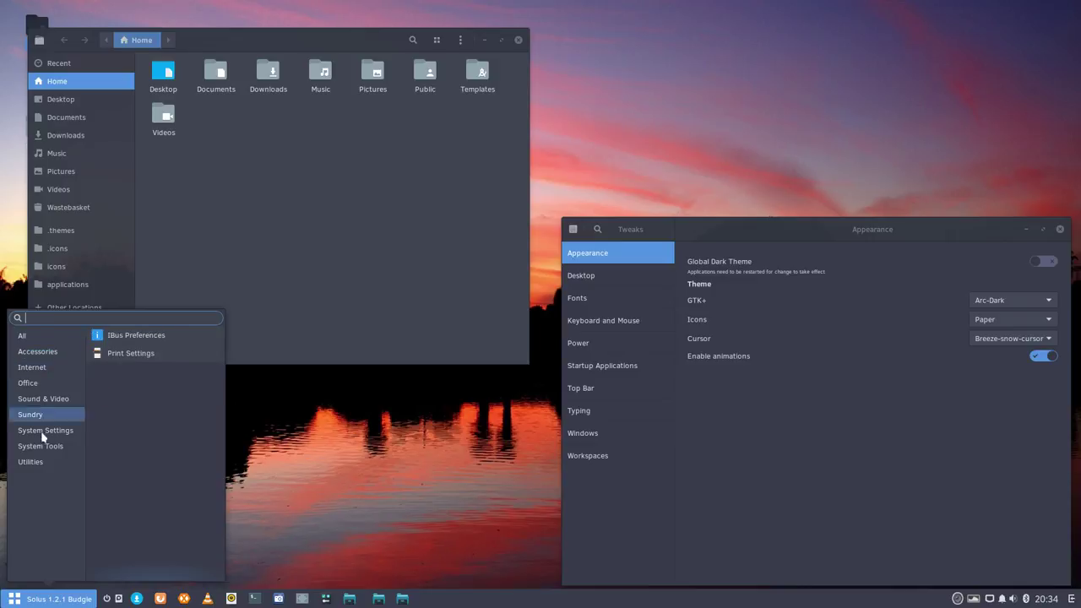
pyautogui.click(789, 405)
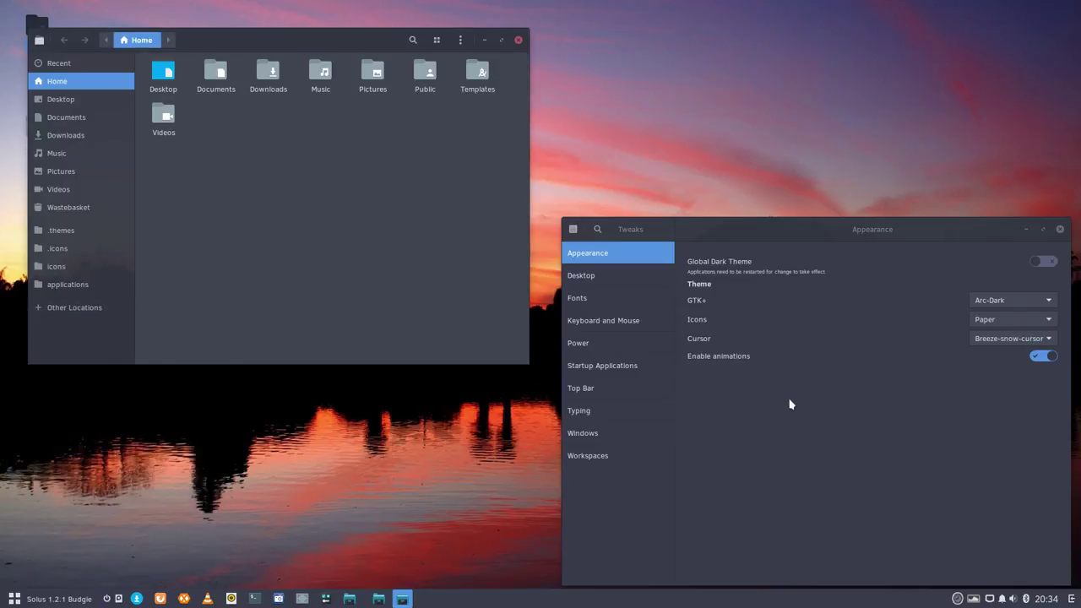
# Look through the available cursor themes without changing the selection and close the Tweak Tool.
pyautogui.click(1032, 337)
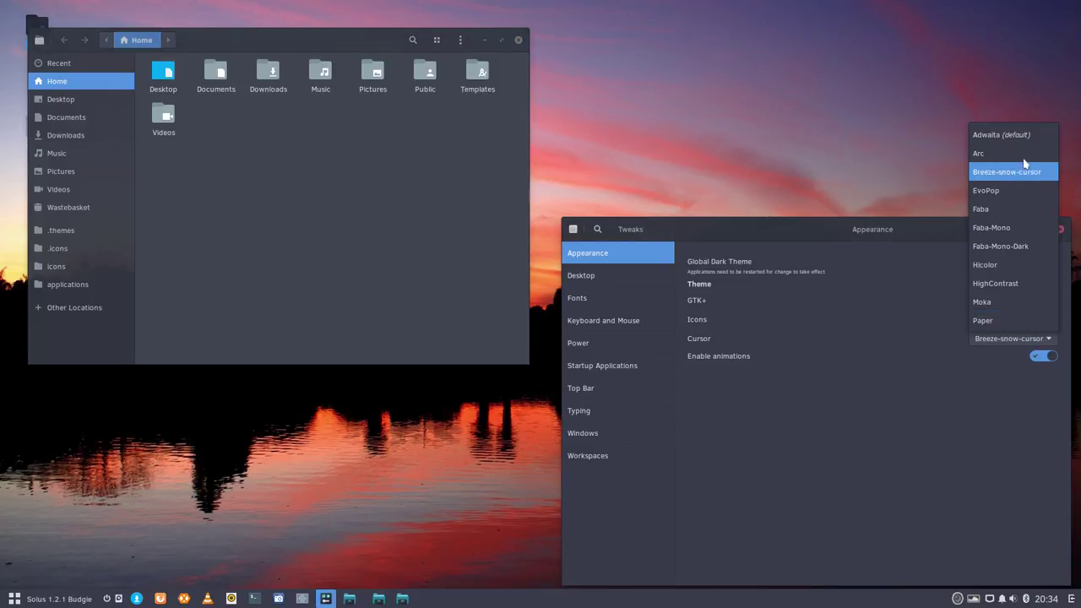
pyautogui.press('Escape')
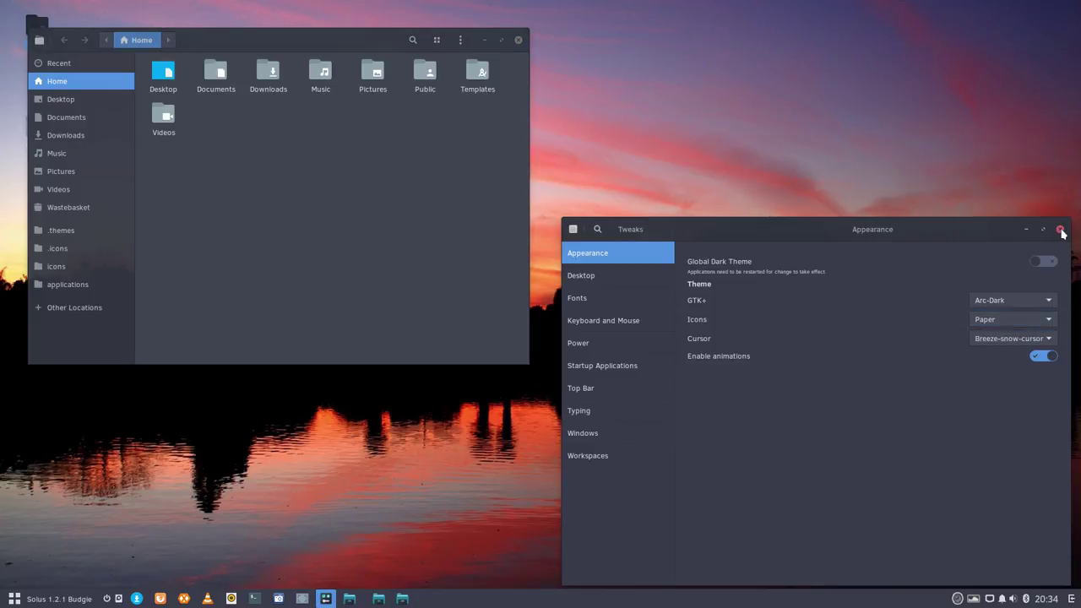
pyautogui.click(1060, 228)
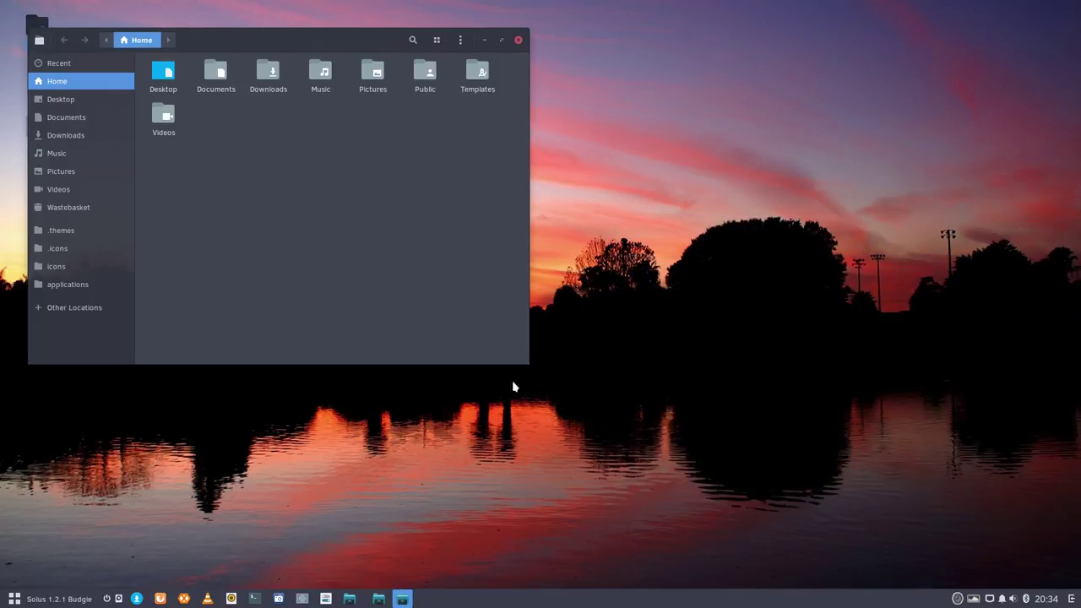
# Open a terminal and look through the previously run commands, returning to an empty prompt.
pyautogui.click(254, 600)
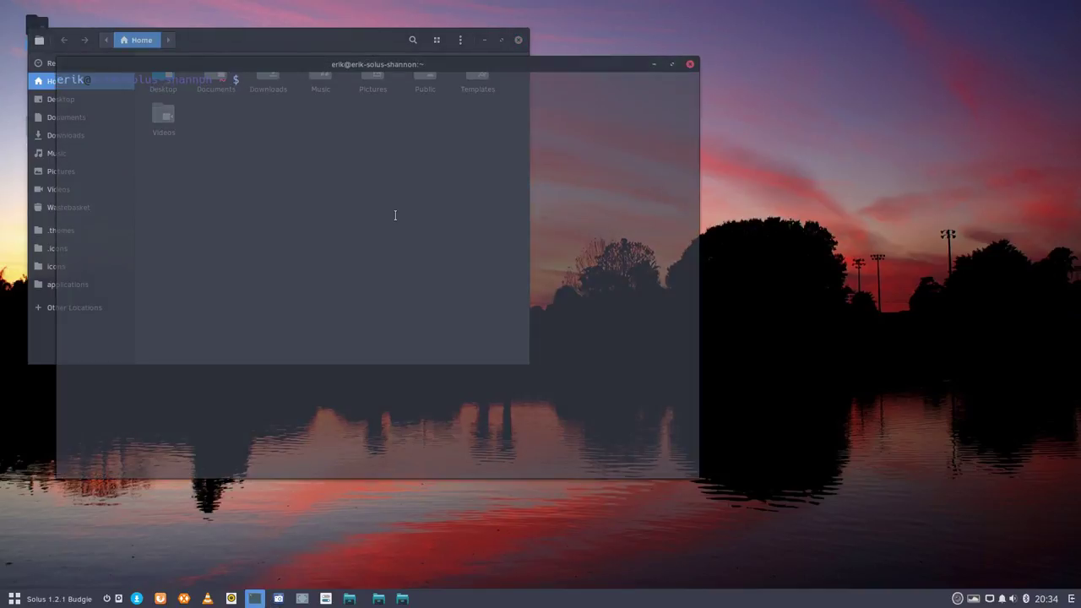
pyautogui.write('sudo eopkg install evopop-icon-theme')
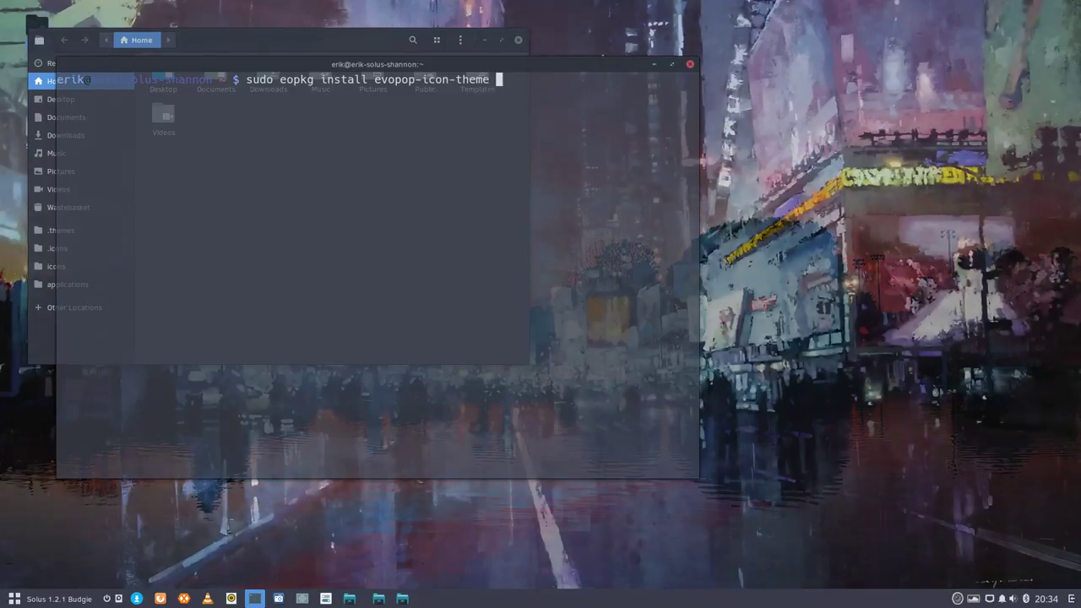
pyautogui.press('Up')
pyautogui.press('Up')
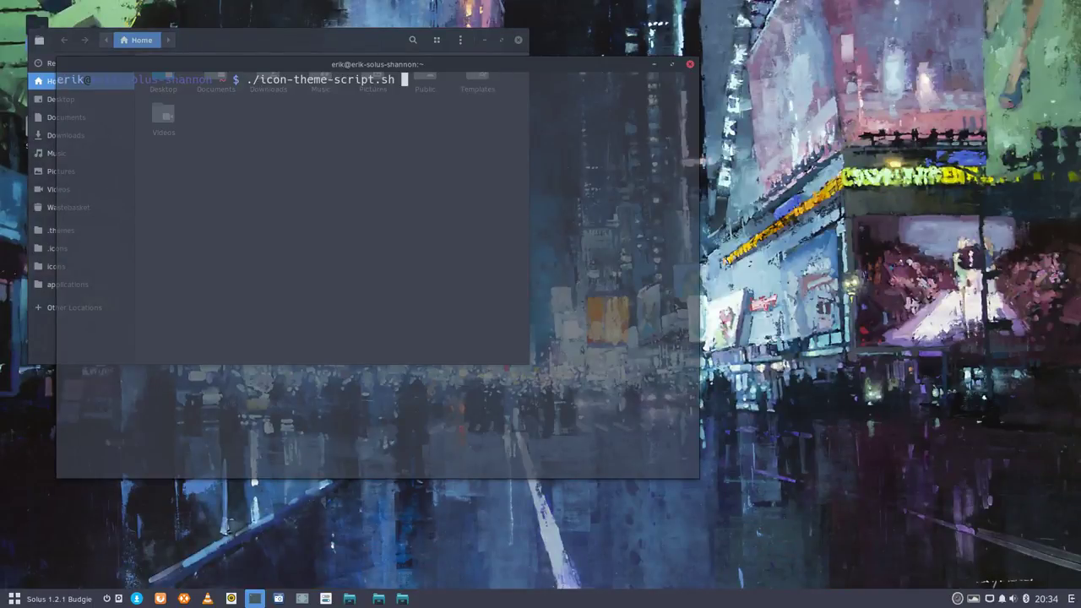
pyautogui.press('Down')
pyautogui.press('Down')
pyautogui.press('Down')
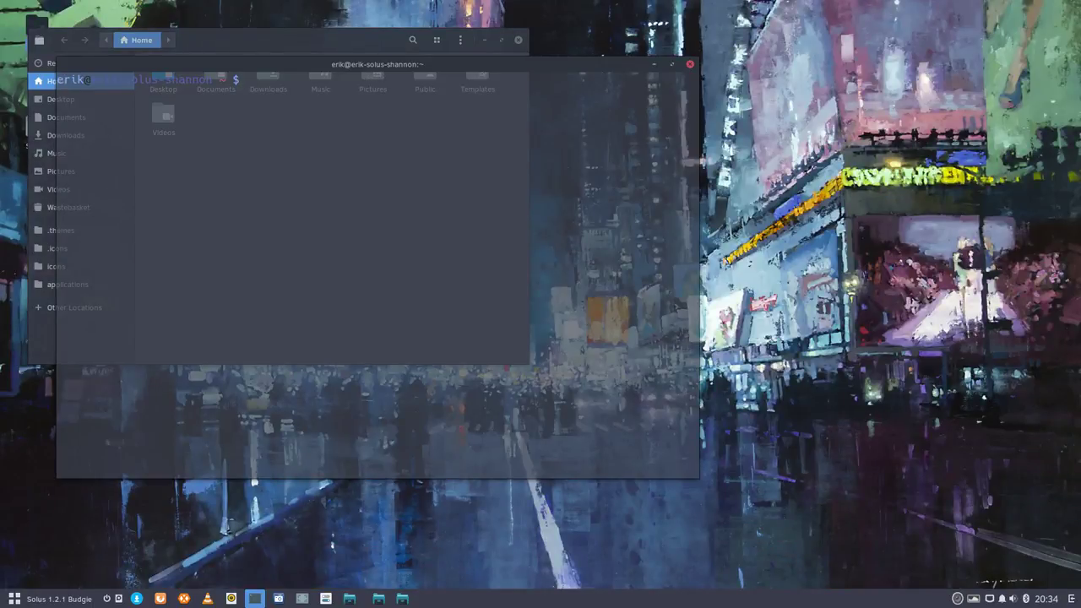
# Begin the command sudo pisi install numix- and list the package names matching that prefix.
pyautogui.write('sudo eo')
pyautogui.press('BackSpace')
pyautogui.press('BackSpace')
pyautogui.write('pisi install n')
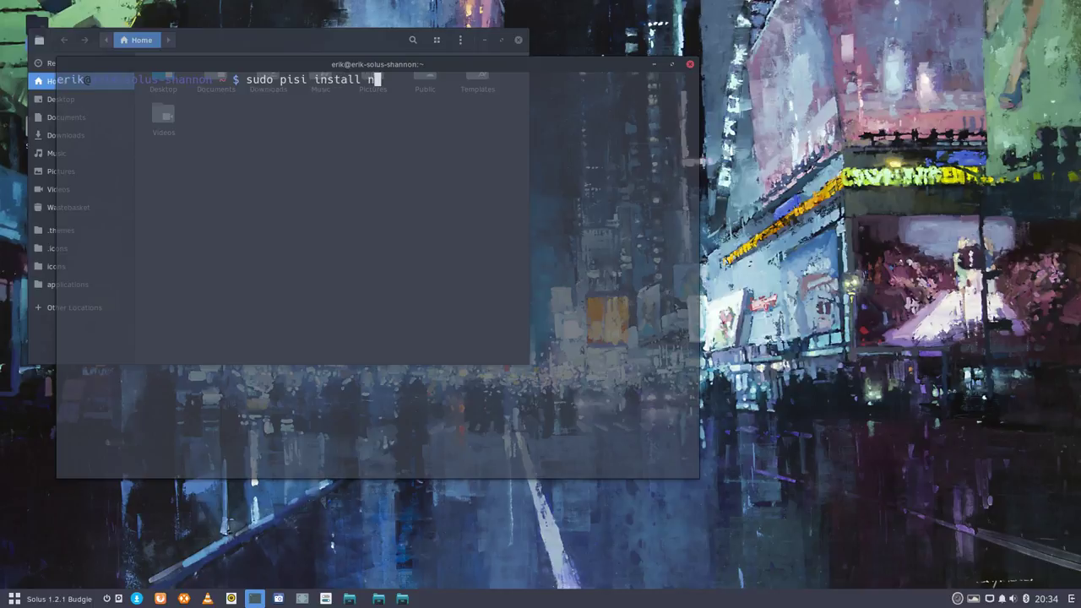
pyautogui.write('umix-')
pyautogui.press('Tab')
pyautogui.press('Tab')
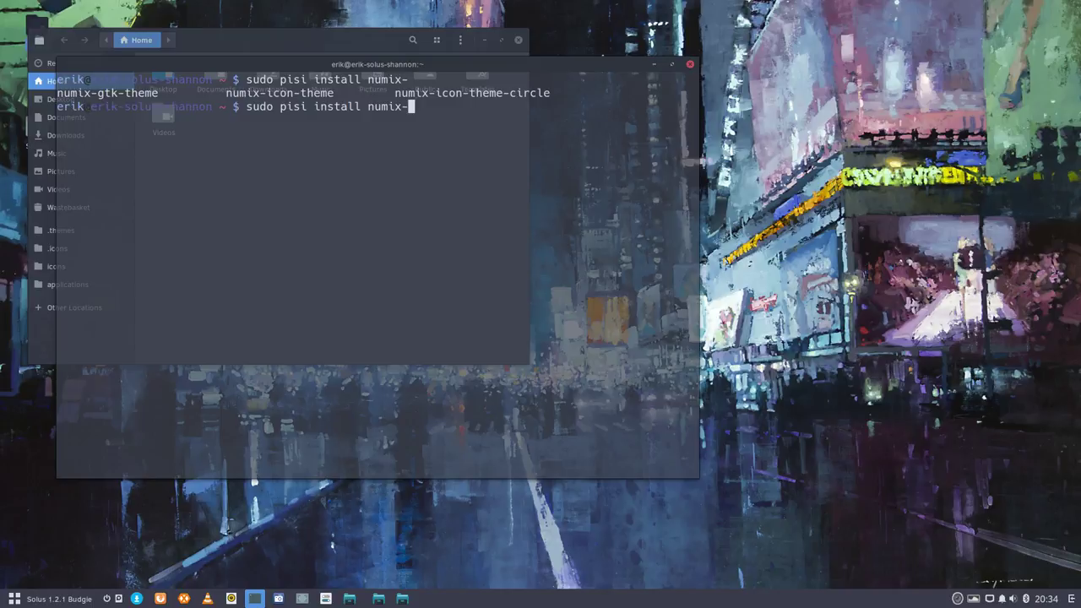
# Complete and run the install command for numix-icon-theme-circle, enter the account password, and accept the extra dependency packages.
pyautogui.write('icon')
pyautogui.press('Tab')
pyautogui.press('BackSpace')
pyautogui.write('-theme-c')
pyautogui.press('Tab')
pyautogui.press('Return')
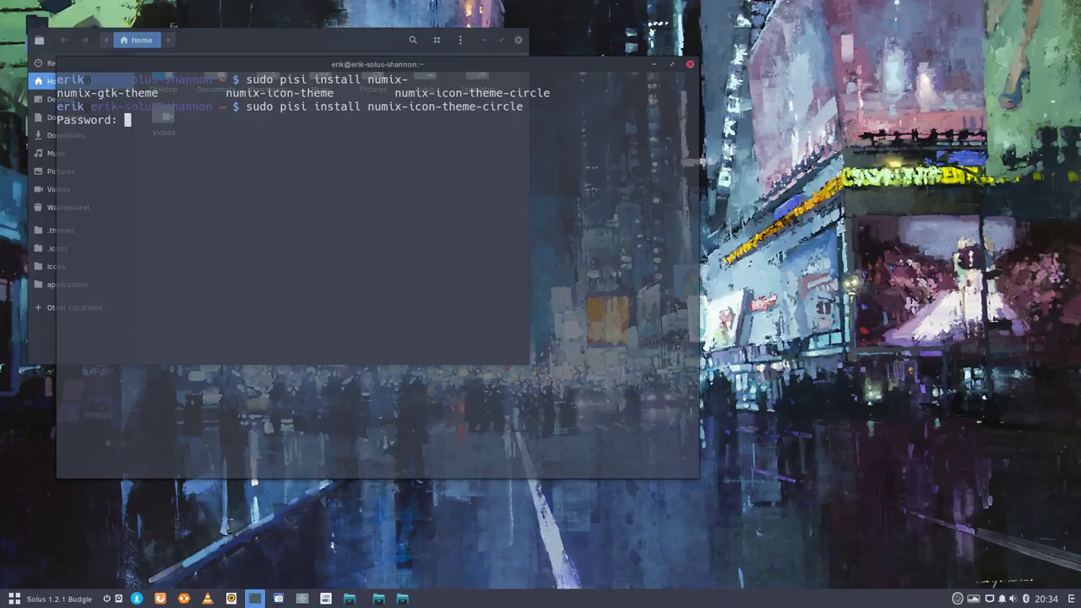
pyautogui.press('Return')
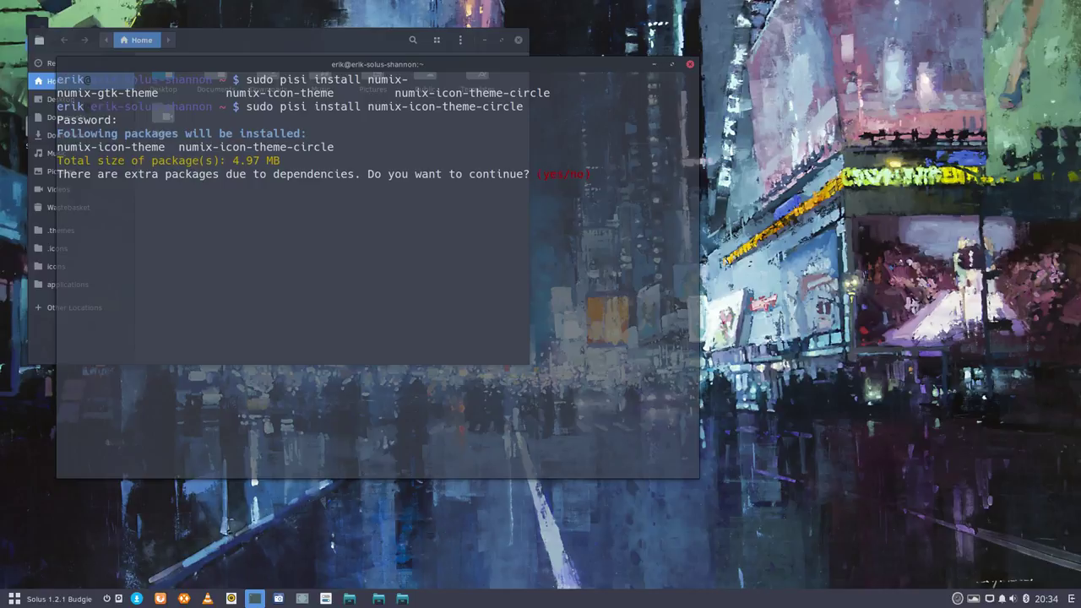
pyautogui.write('y')
pyautogui.press('Return')
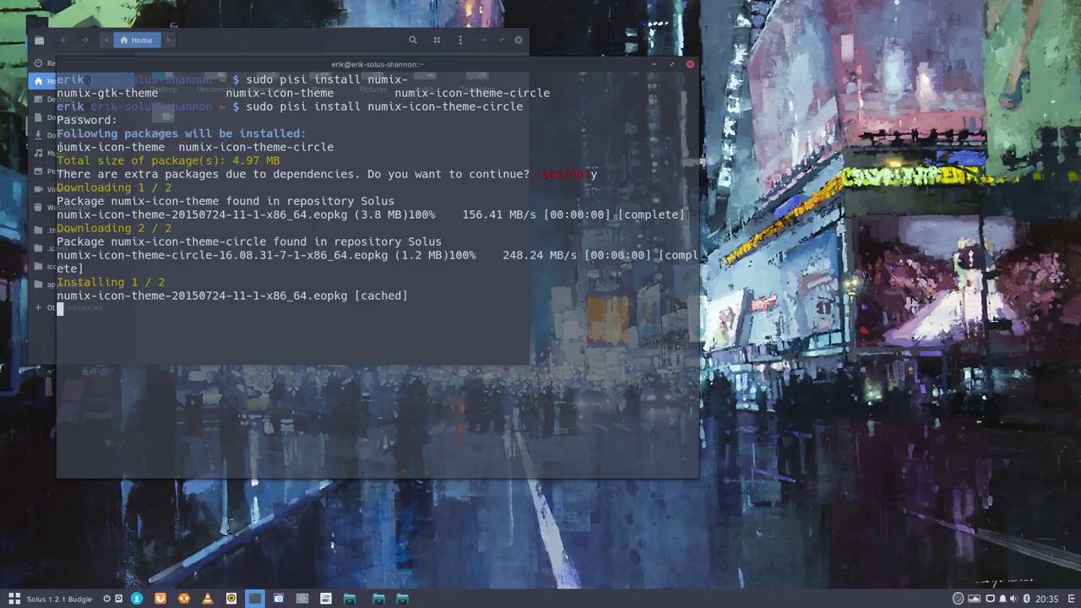
# Highlight the numix-icon-theme package name and its download speed in the install output, and close the terminal once installation completes.
pyautogui.moveTo(57, 147); pyautogui.dragTo(166, 152)
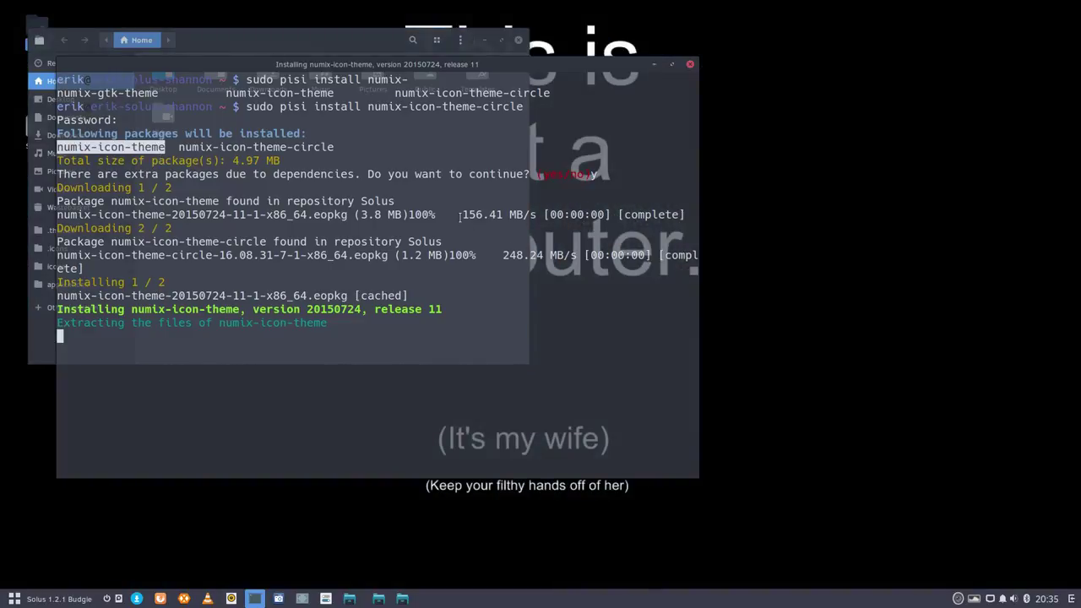
pyautogui.moveTo(460, 218); pyautogui.dragTo(504, 217)
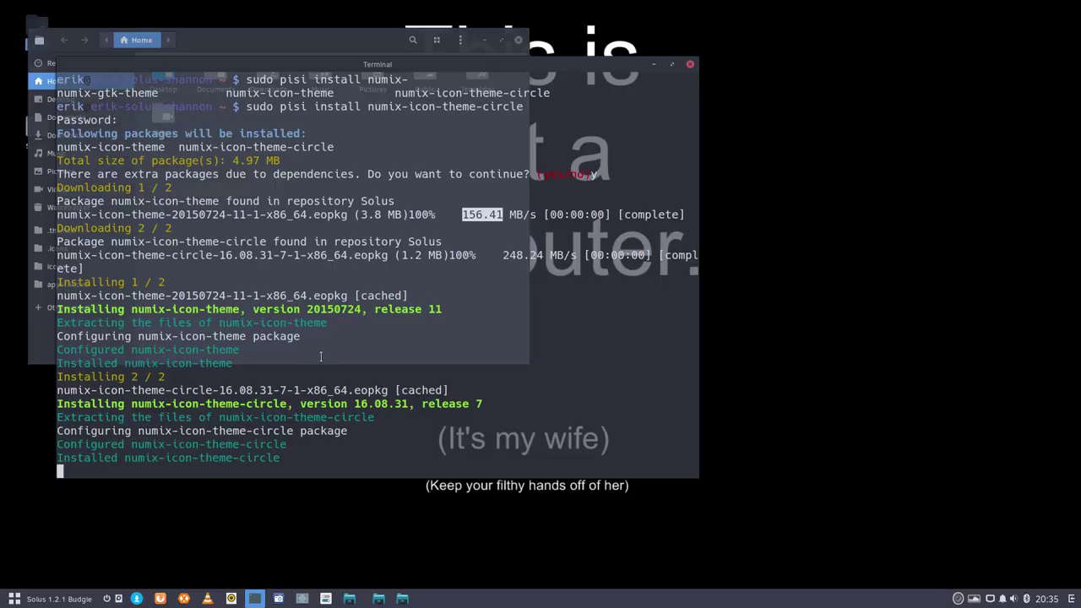
pyautogui.click(690, 64)
# Reopen the Tweak Tool, set the icon theme to Numix-Light, and arrange the windows so the Home folders stay visible.
pyautogui.moveTo(290, 41); pyautogui.dragTo(382, 91)
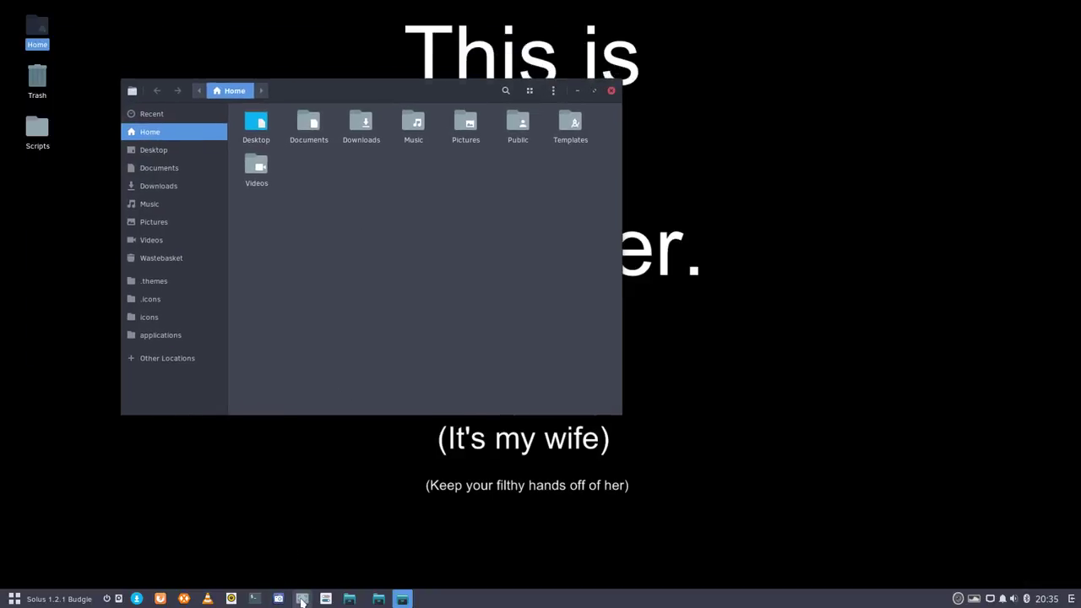
pyautogui.click(326, 600)
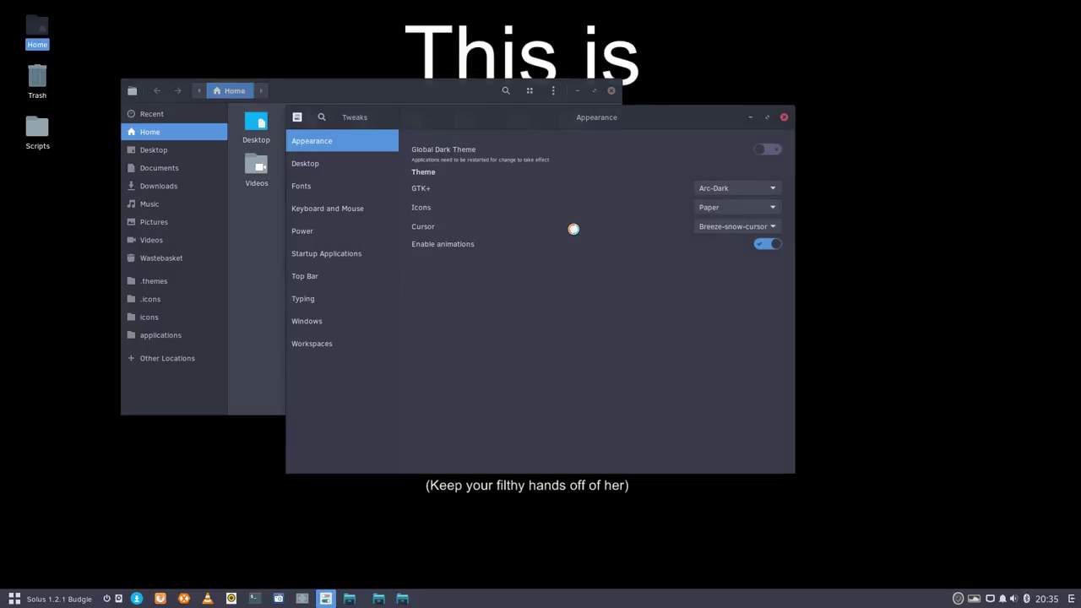
pyautogui.click(702, 206)
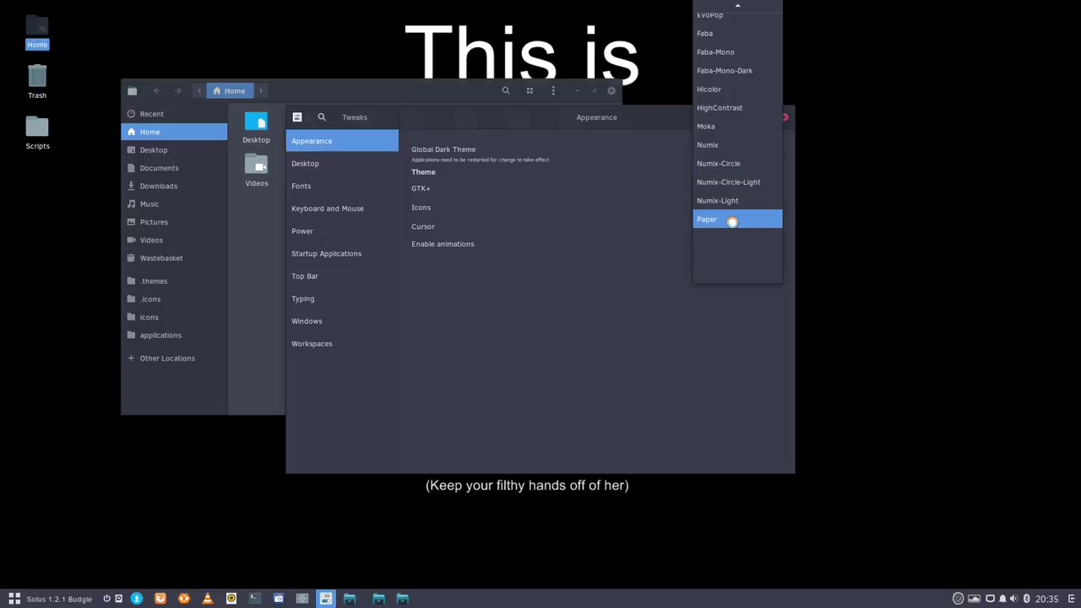
pyautogui.click(732, 200)
pyautogui.moveTo(522, 111); pyautogui.dragTo(651, 164)
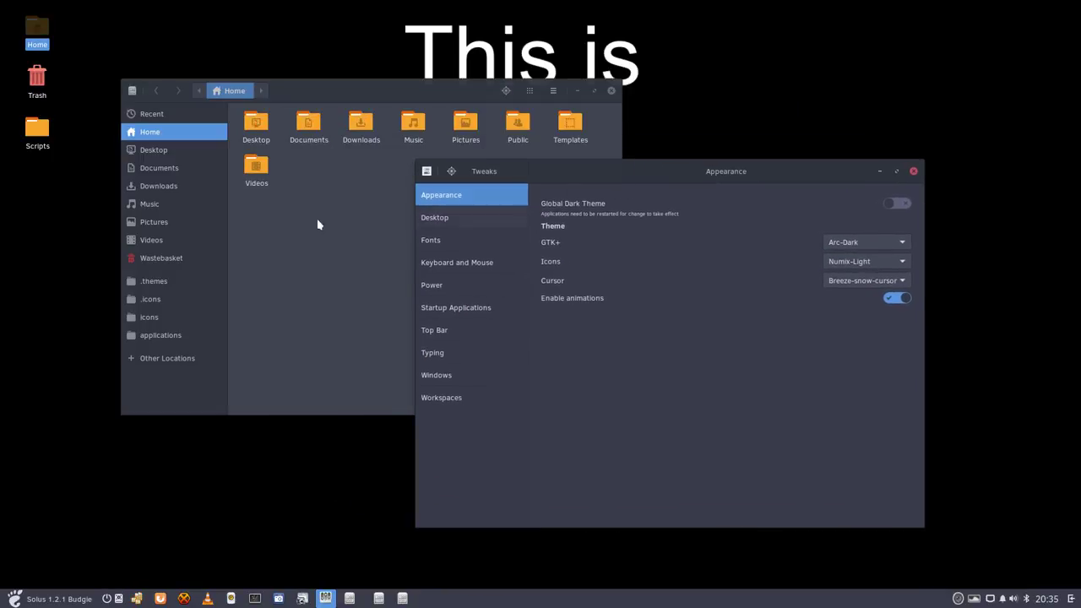
# Check the Numix-Light icons in the application menu and change the icon theme to Numix-Circle-Light.
pyautogui.click(47, 597)
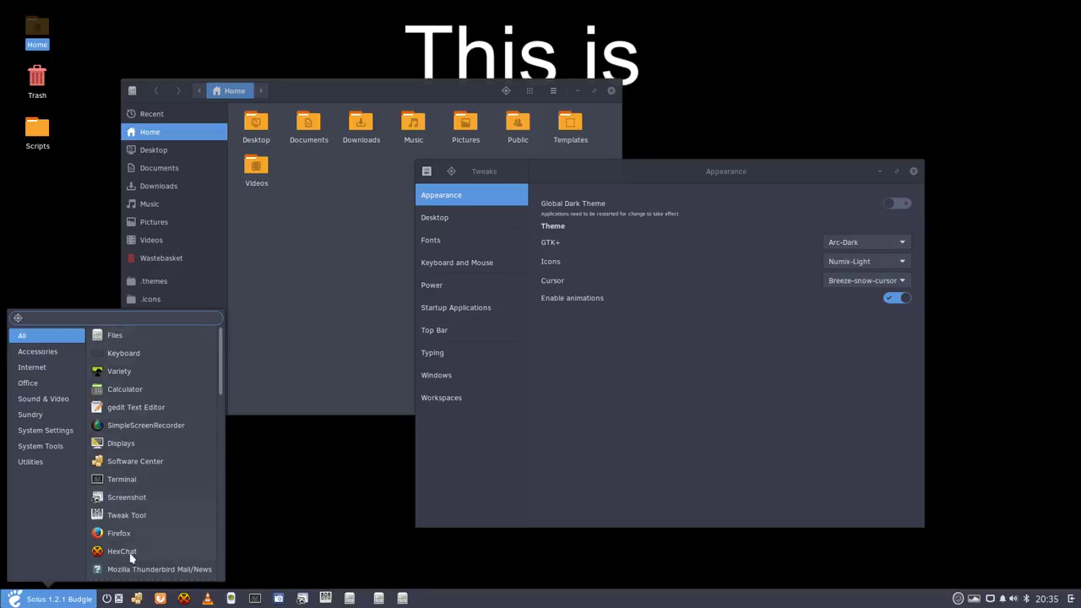
pyautogui.click(861, 269)
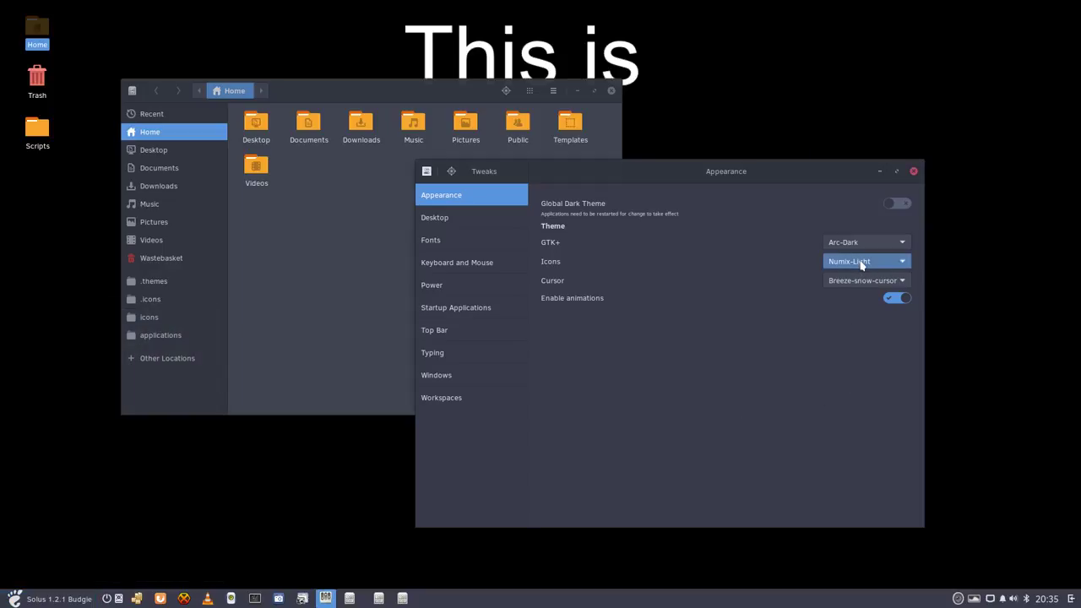
pyautogui.click(862, 264)
pyautogui.click(865, 243)
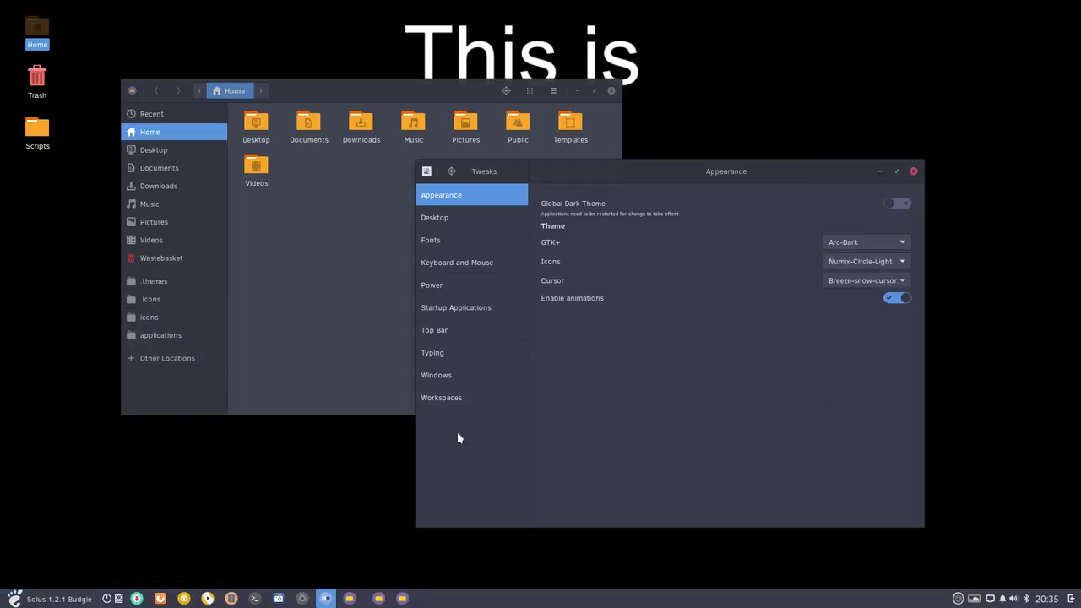
# Look through the Numix-Circle-Light icons in the application menu's Accessories and All categories.
pyautogui.click(27, 600)
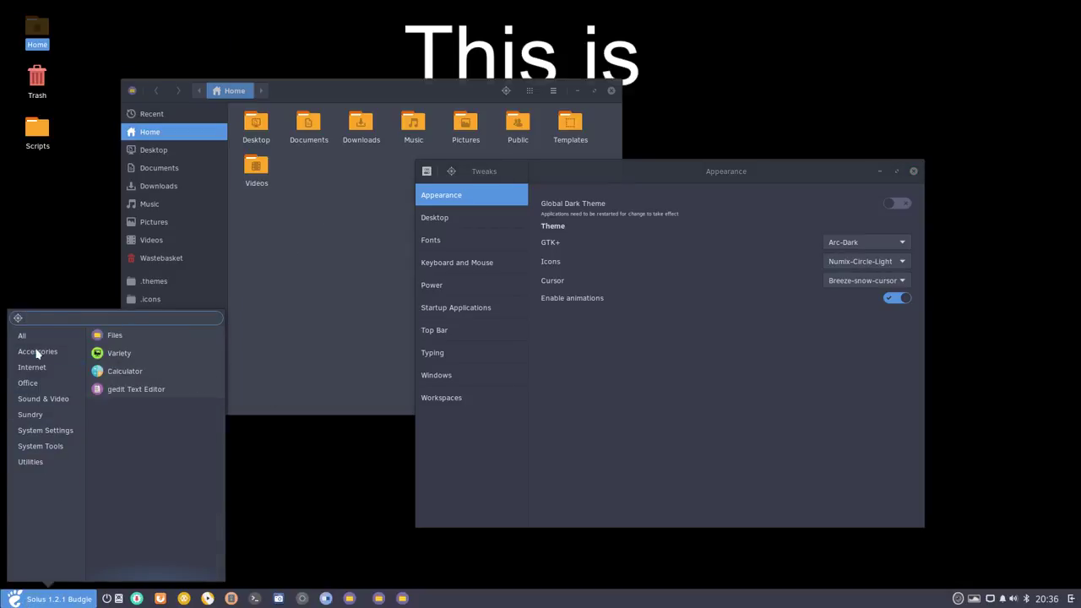
pyautogui.scroll(-10, 145, 422)
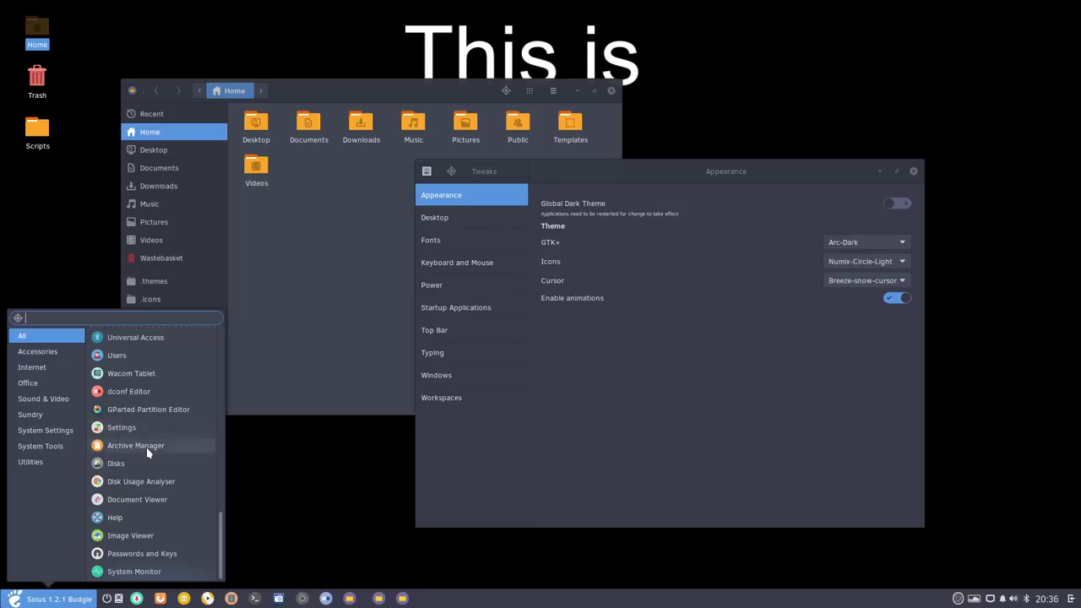
pyautogui.scroll(6, 121, 481)
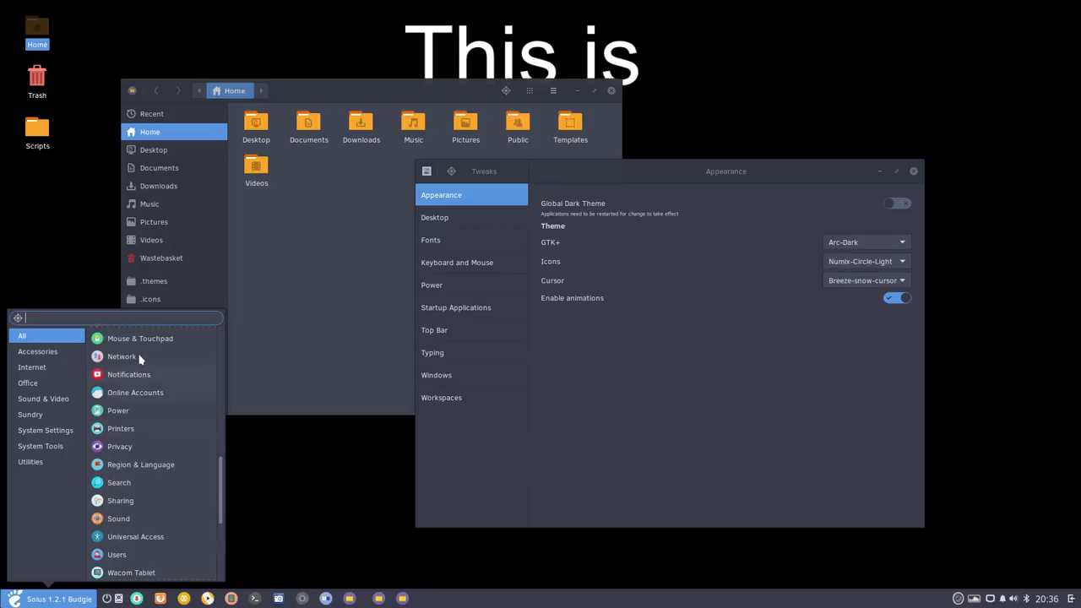
pyautogui.scroll(6, 137, 337)
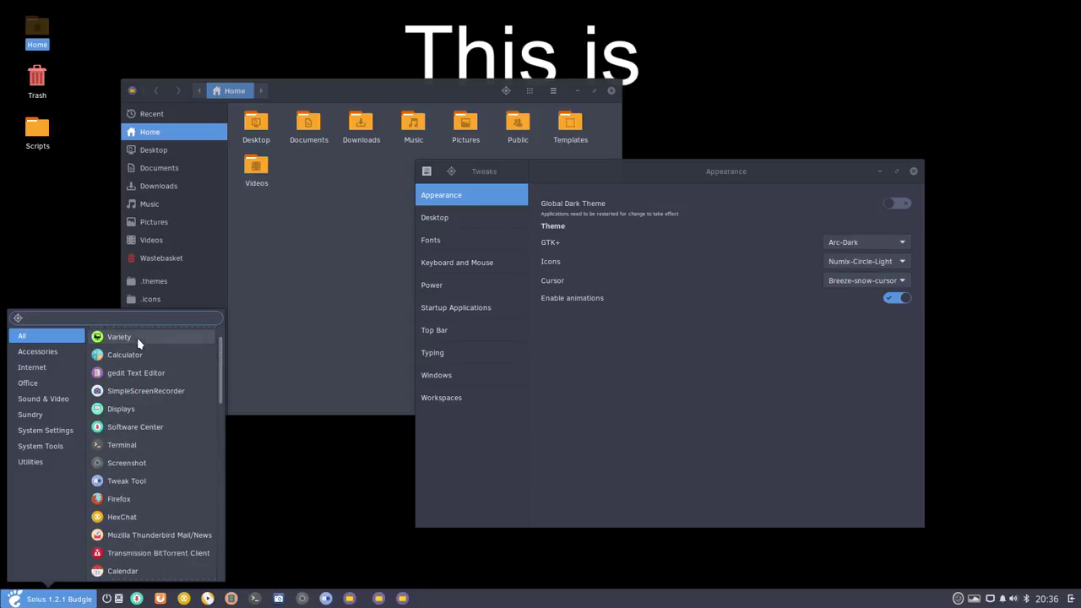
pyautogui.scroll(-5, 137, 495)
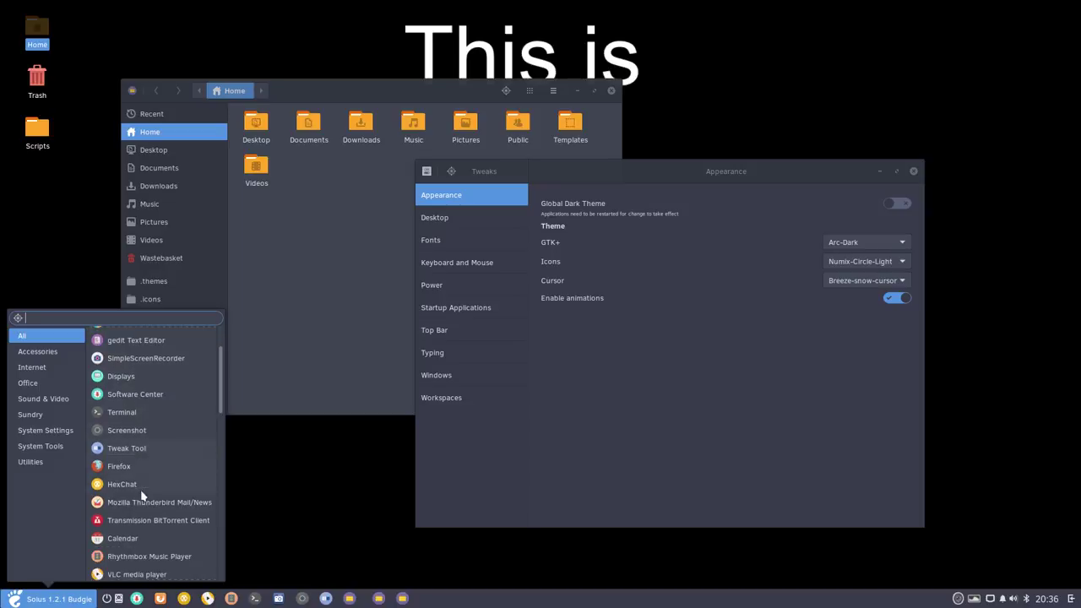
pyautogui.scroll(-1, 134, 545)
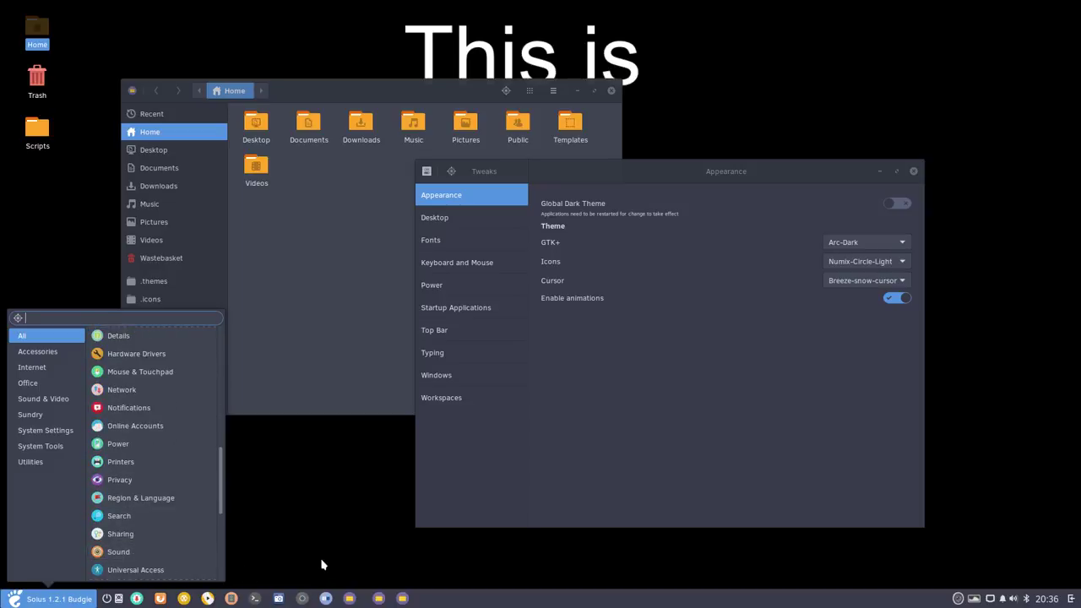
pyautogui.click(551, 440)
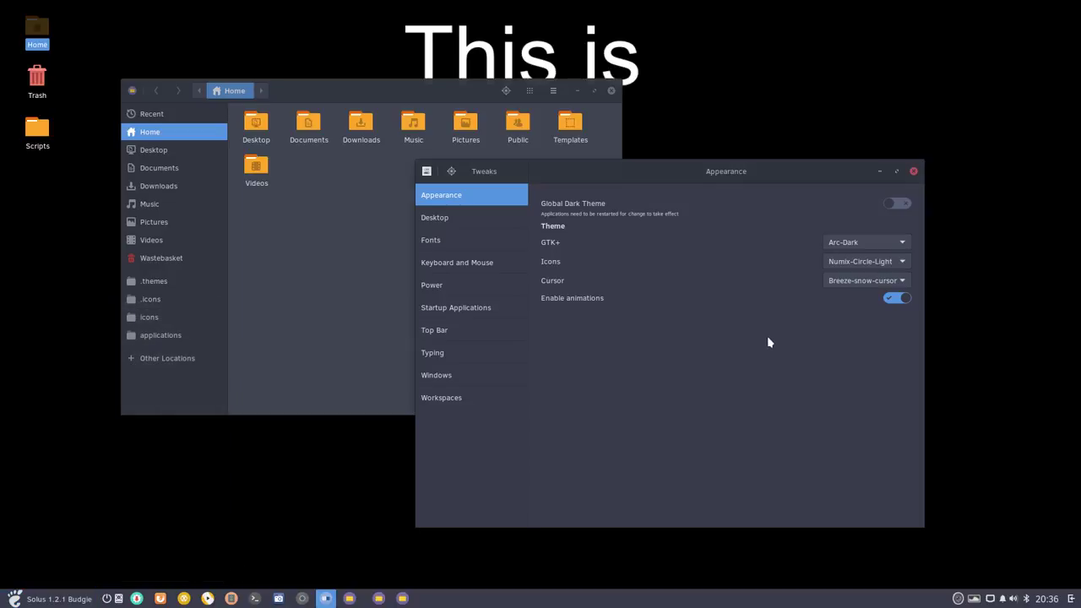
# Review the list of installed icon themes, keep Numix-Circle-Light, and close the Tweak Tool.
pyautogui.click(881, 264)
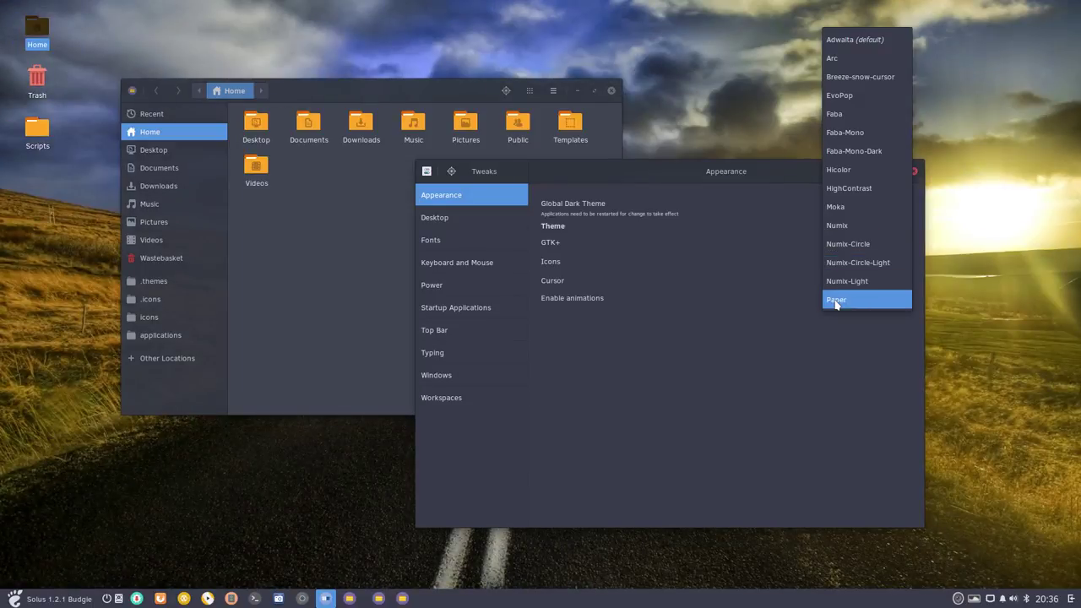
pyautogui.press('Escape')
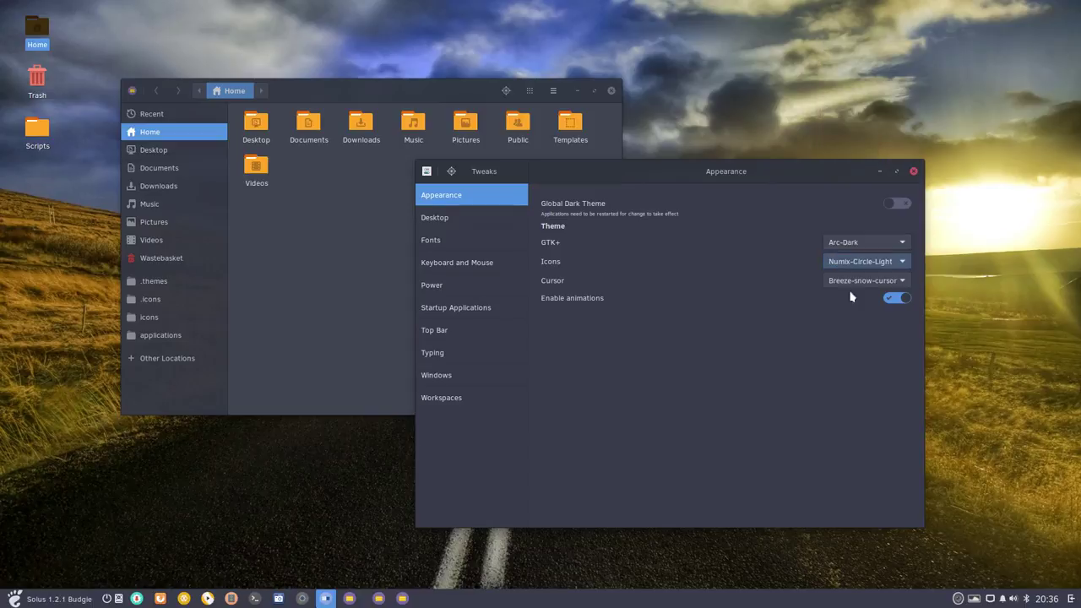
pyautogui.click(914, 171)
pyautogui.rightClick(960, 598)
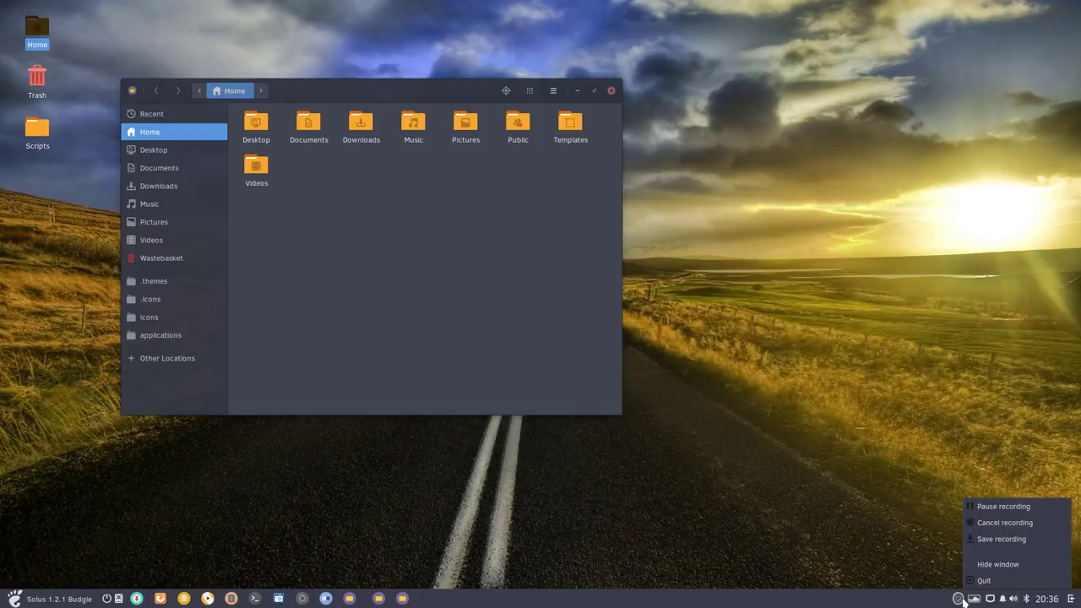